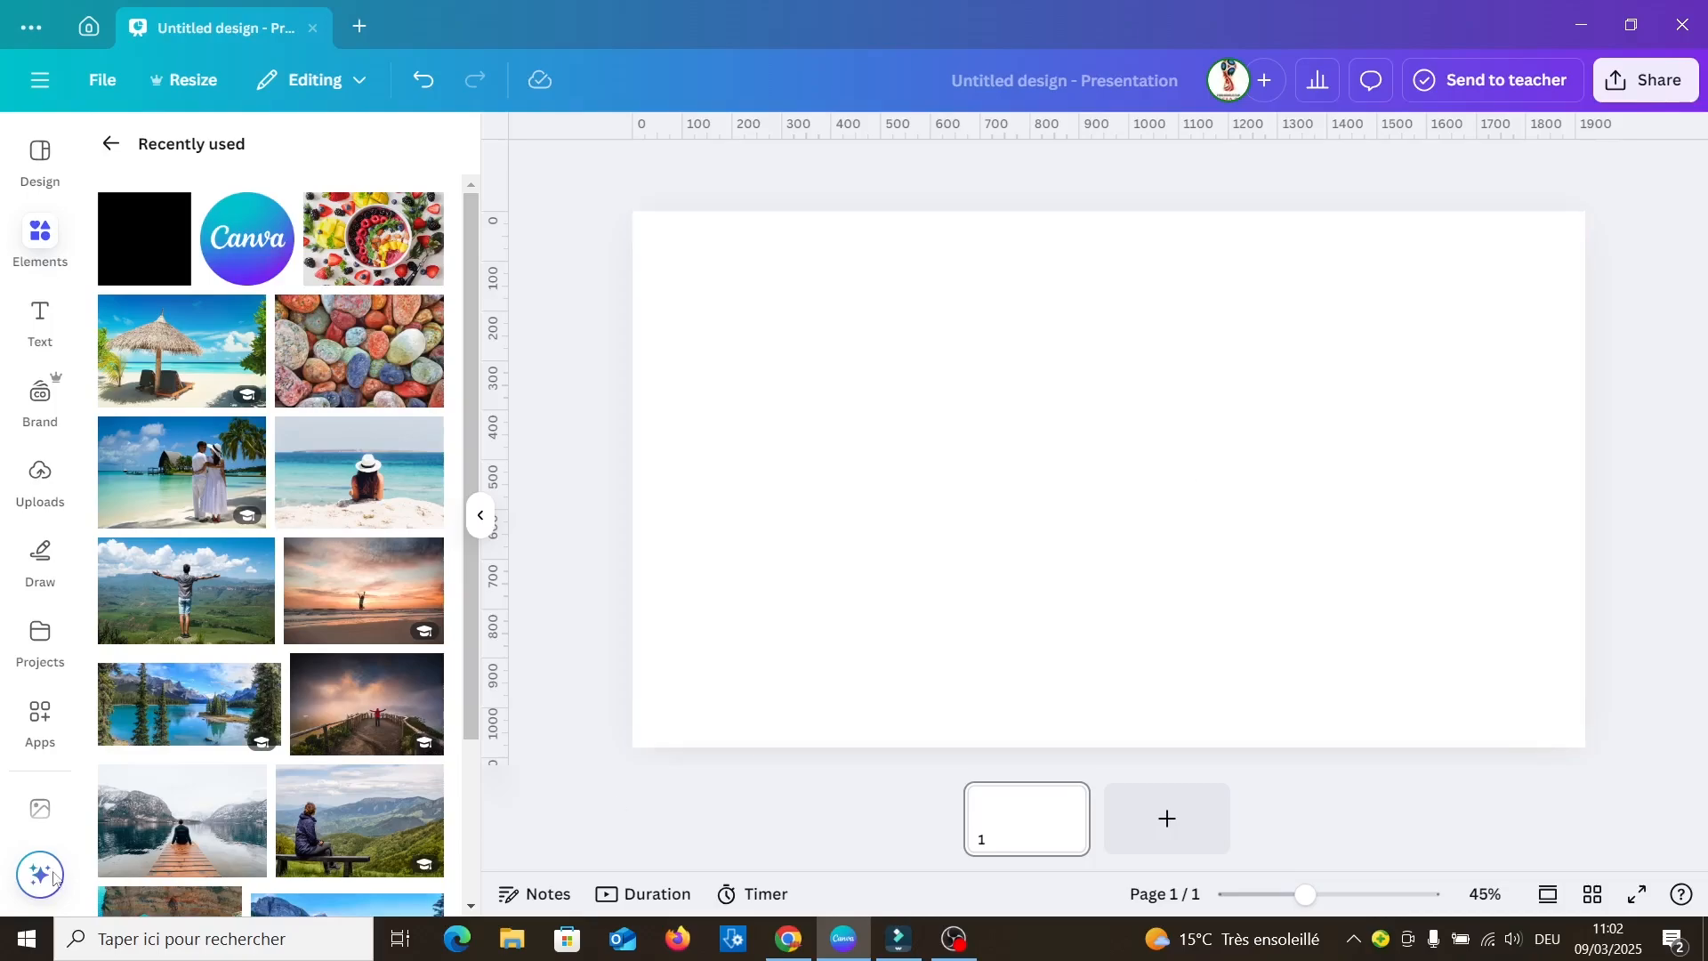
Step: Add the photo of the man sitting on the lake pier and enlarge it to fill the whole page
left_click(139, 826)
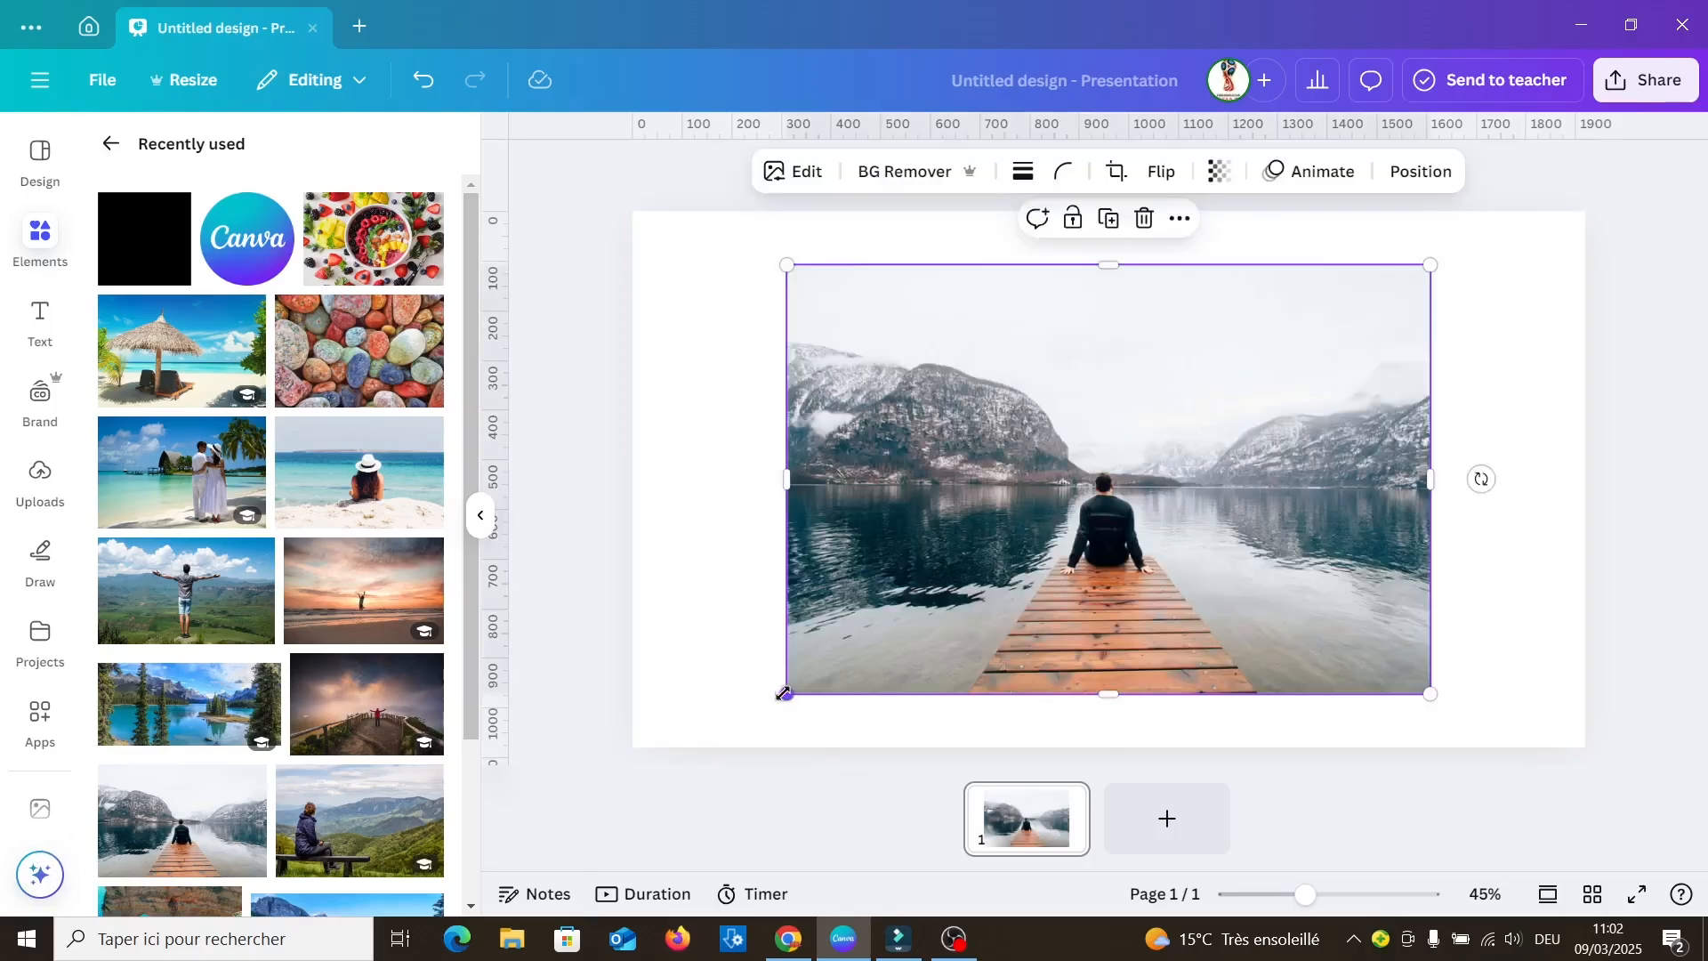
left_click_drag(784, 696, 682, 729)
left_click_drag(839, 709, 771, 696)
left_click_drag(1363, 504, 1585, 519)
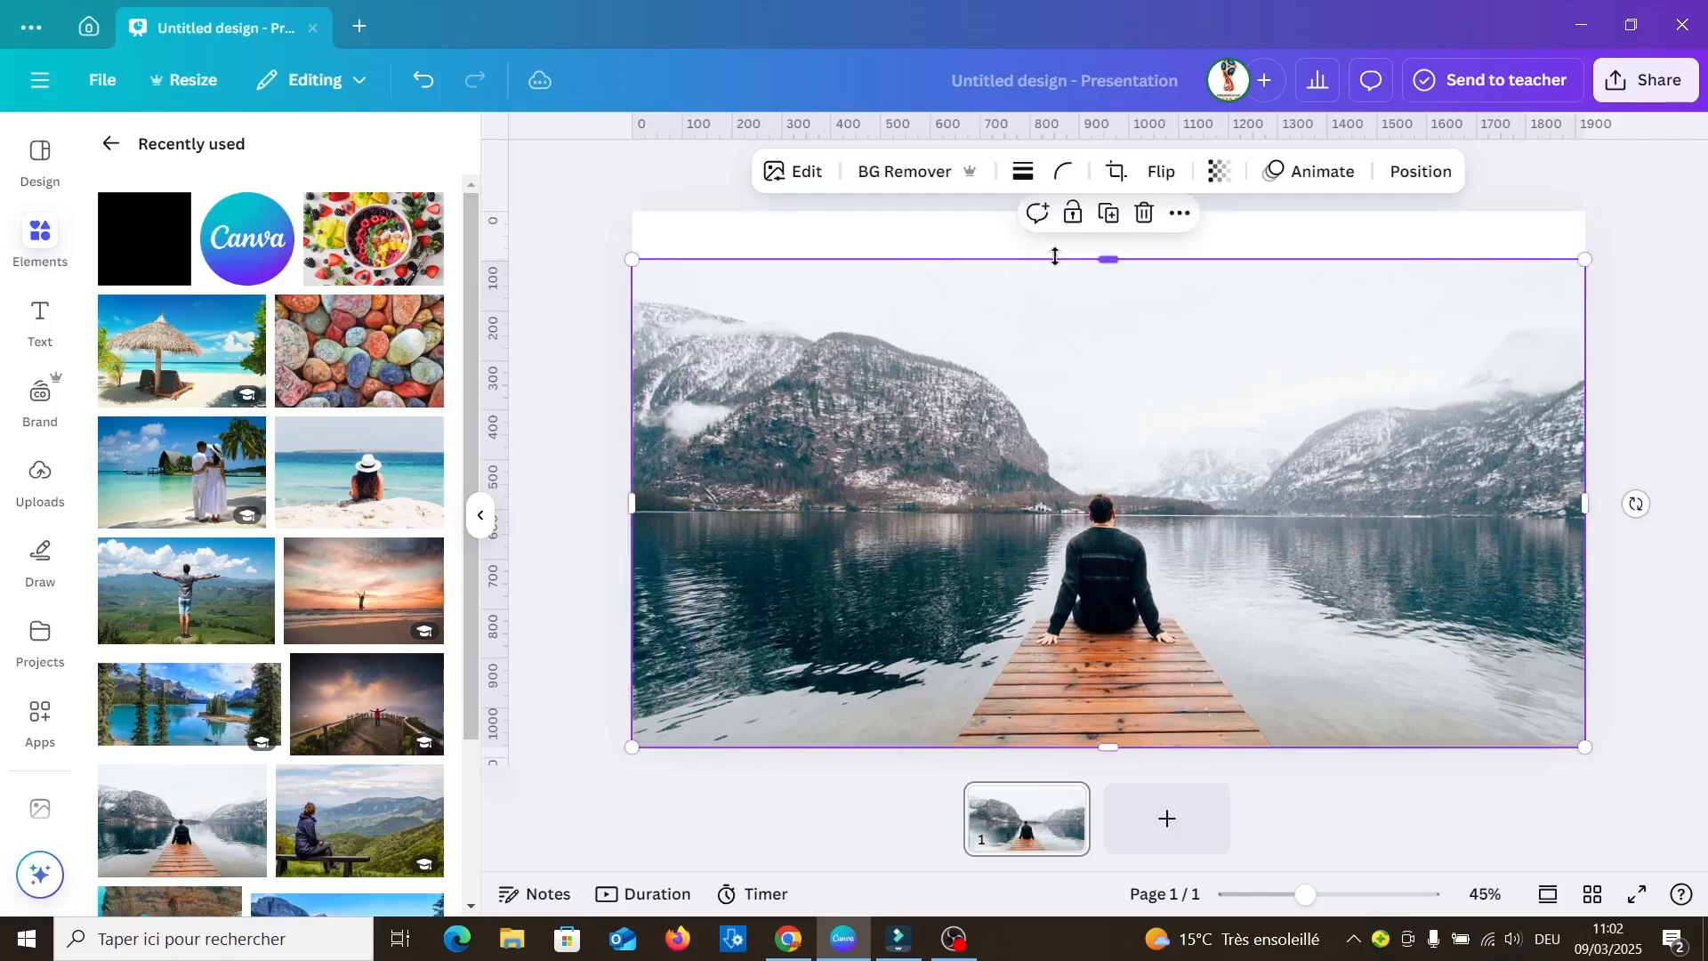
left_click_drag(1056, 259, 1053, 211)
Step: Add custom guides with a 250 px column margin, a 150 px row margin and no columns or rows
left_click(105, 79)
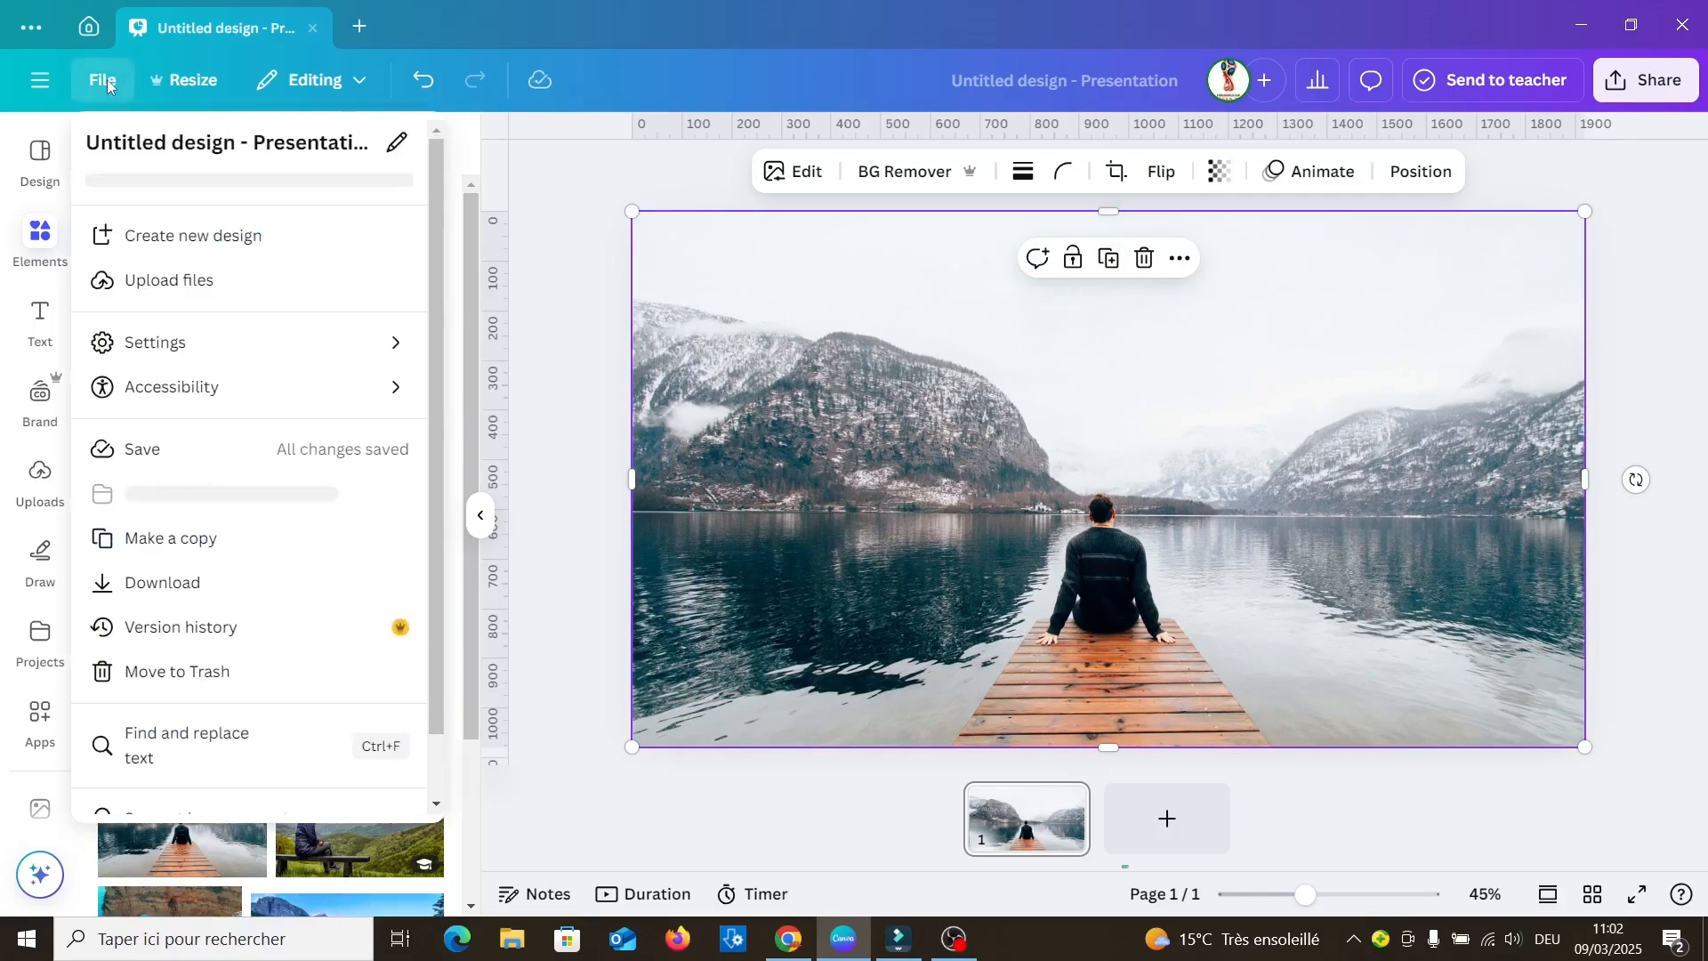
mouse_move(352, 348)
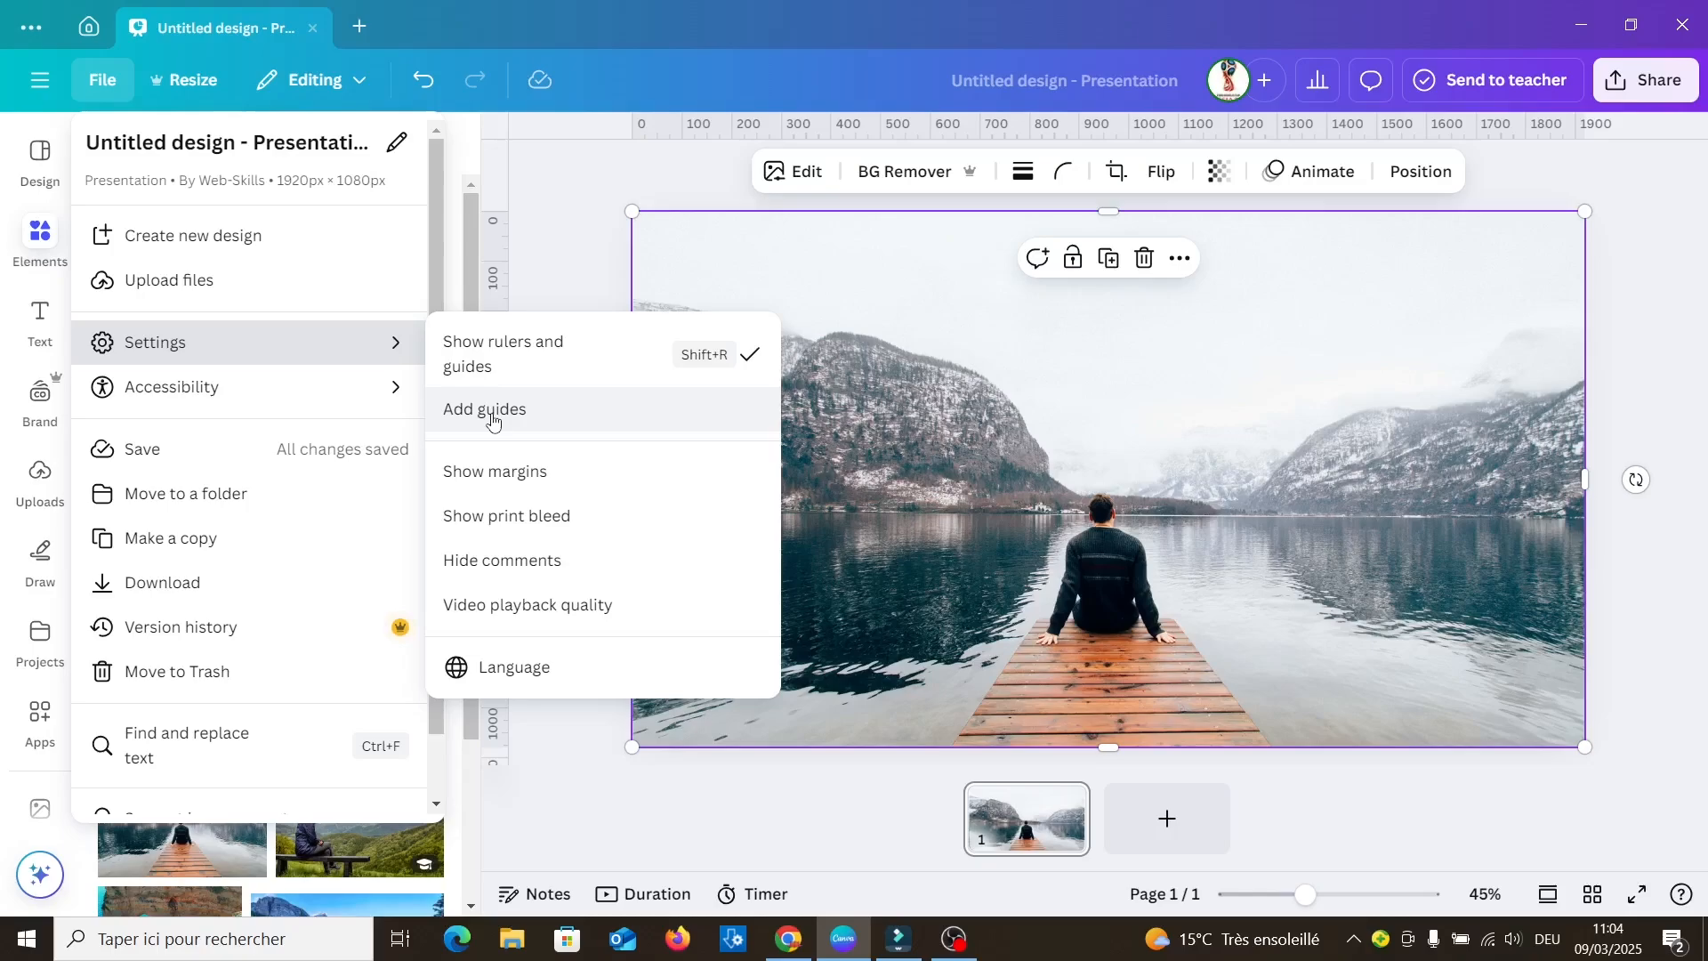
left_click(492, 419)
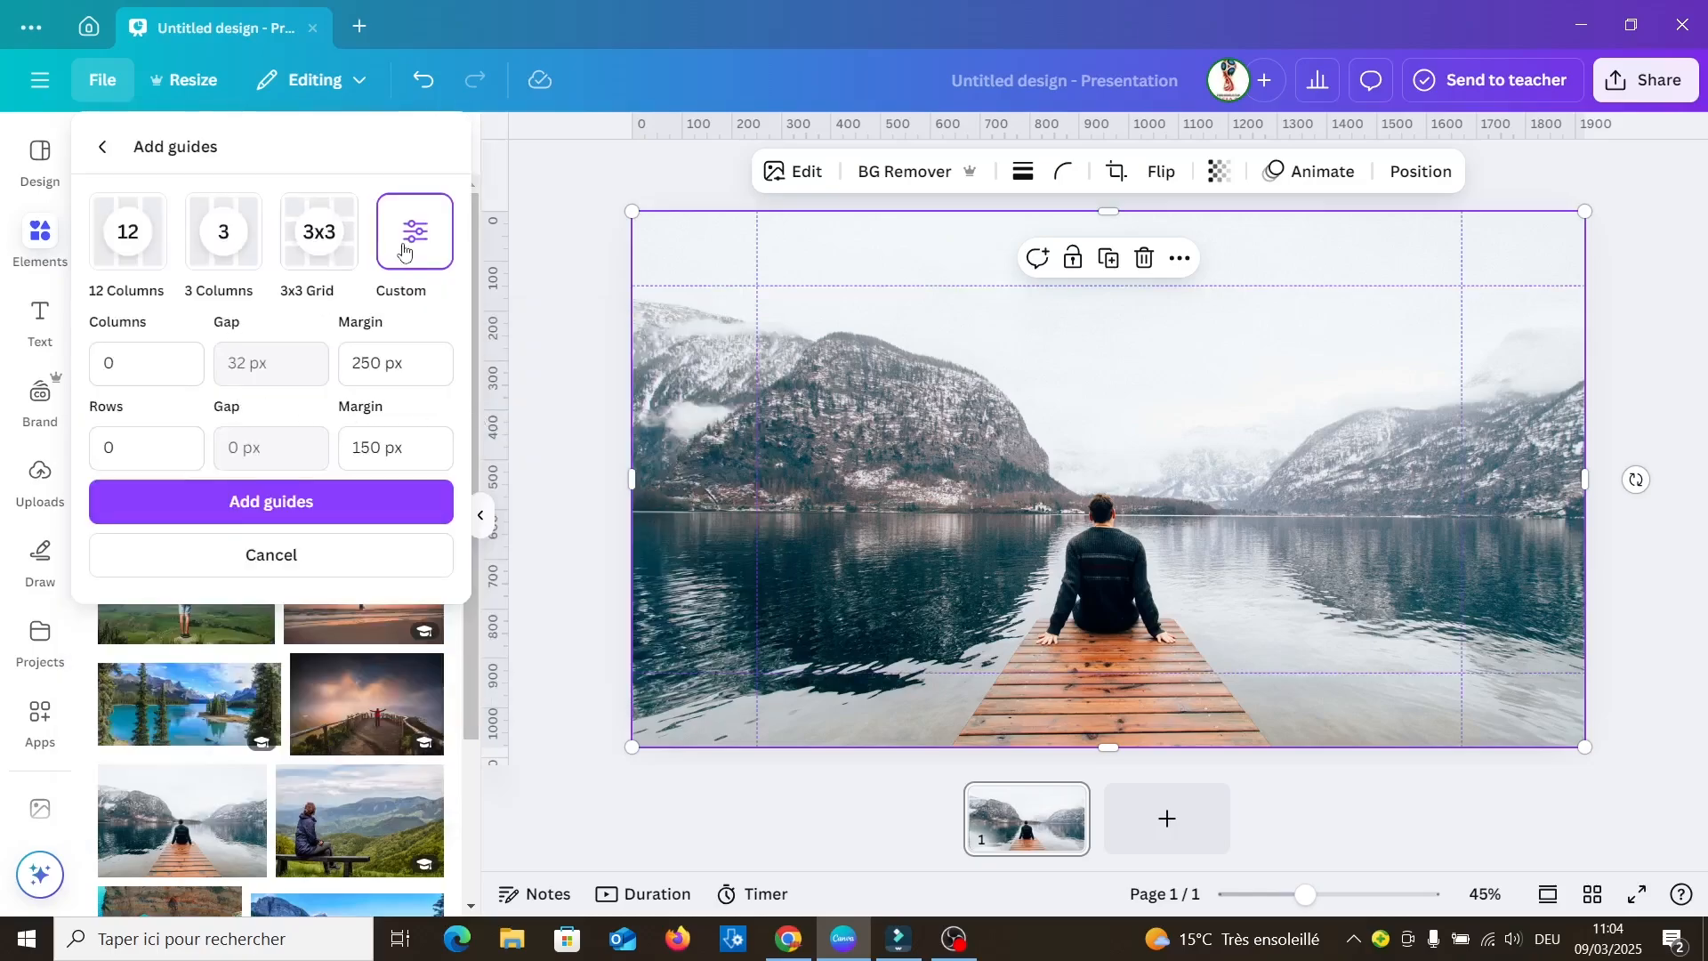
left_click(150, 368)
left_click(373, 366)
left_click_drag(380, 365, 360, 362)
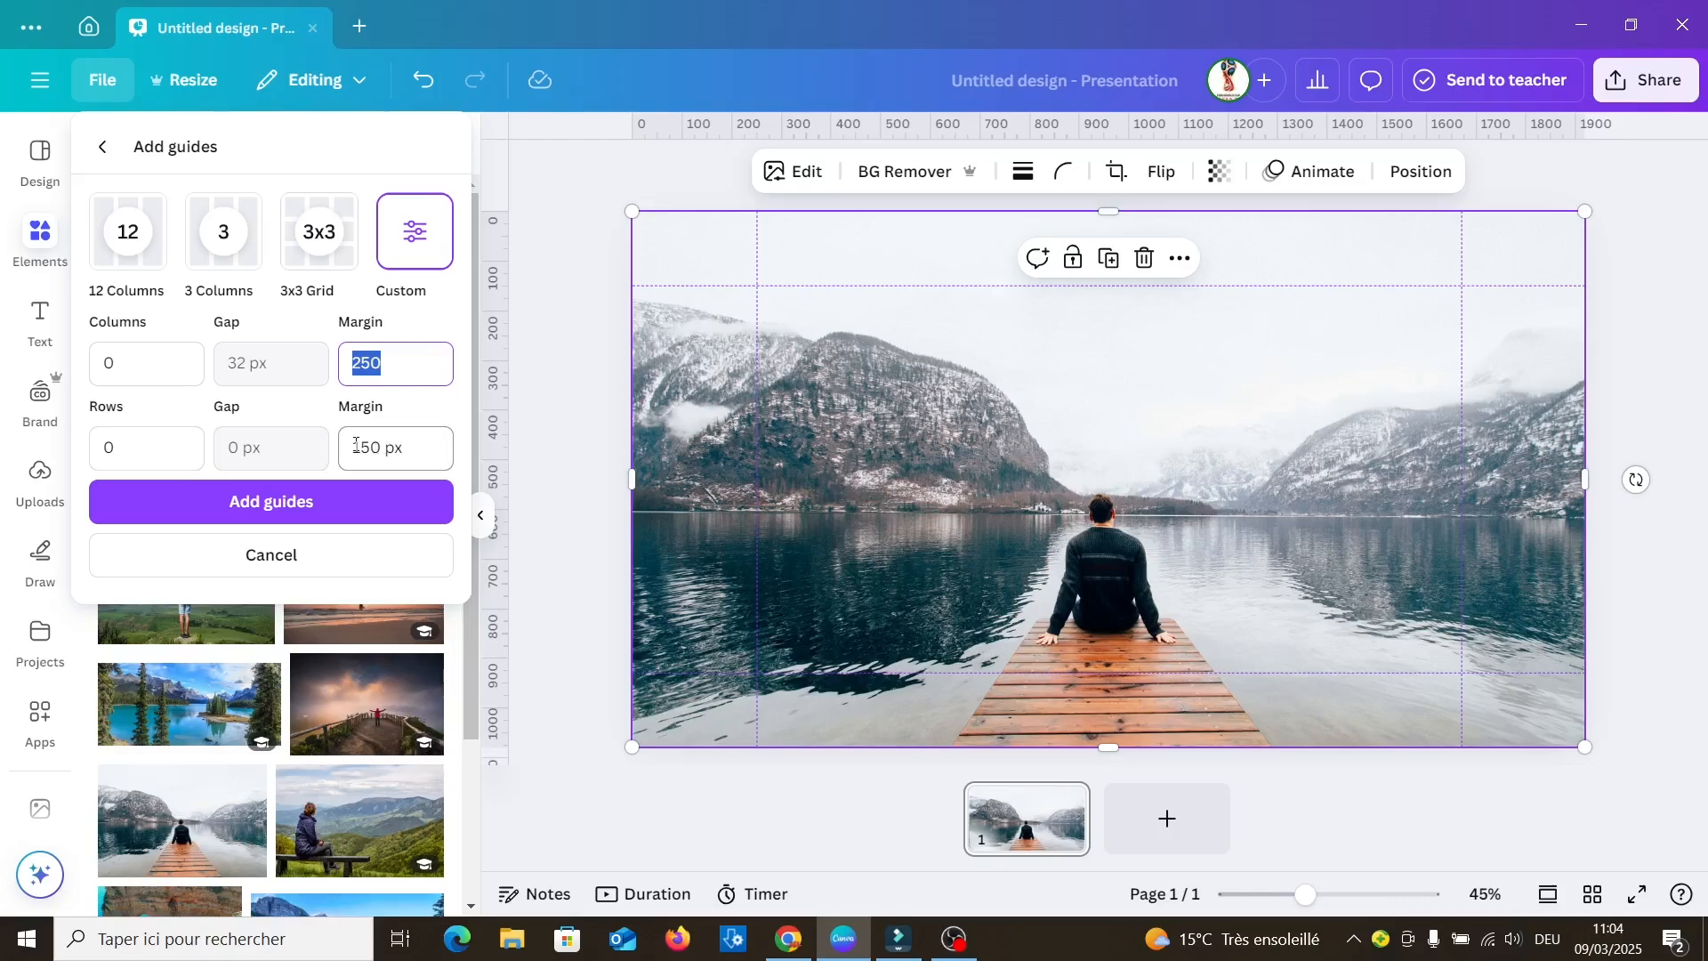
left_click(353, 507)
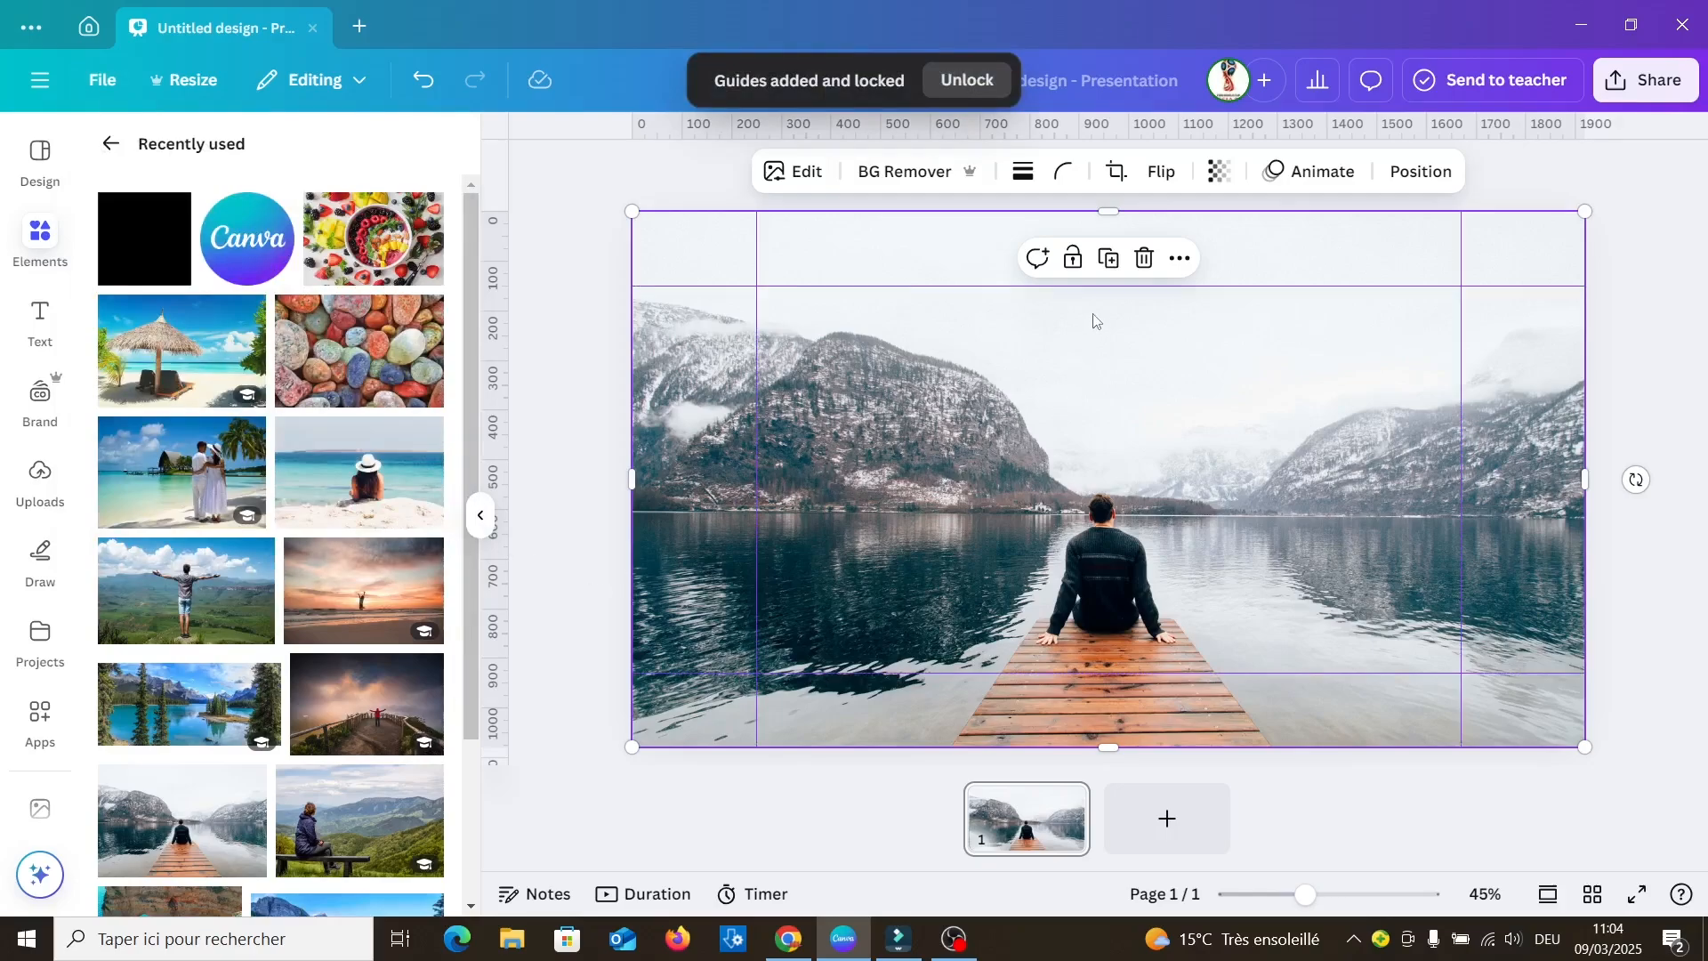
Step: Duplicate the photo, align the copy exactly over the original and crop its four sides to the guides
left_click(1108, 264)
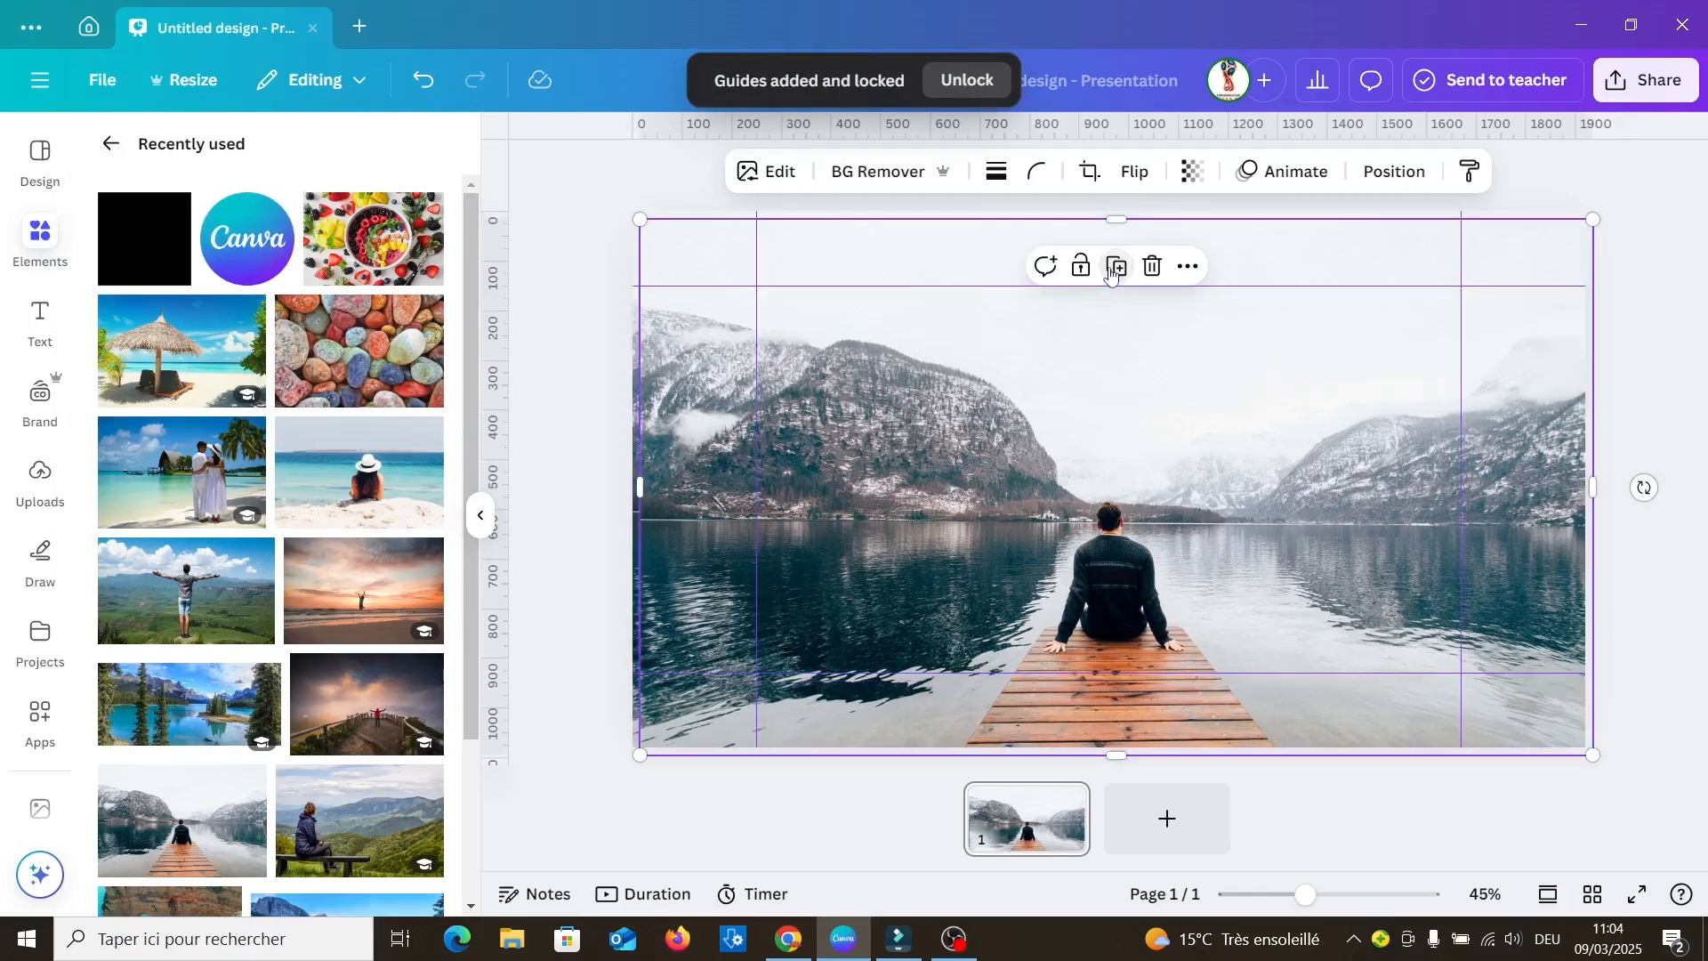
left_click_drag(1083, 470, 1080, 466)
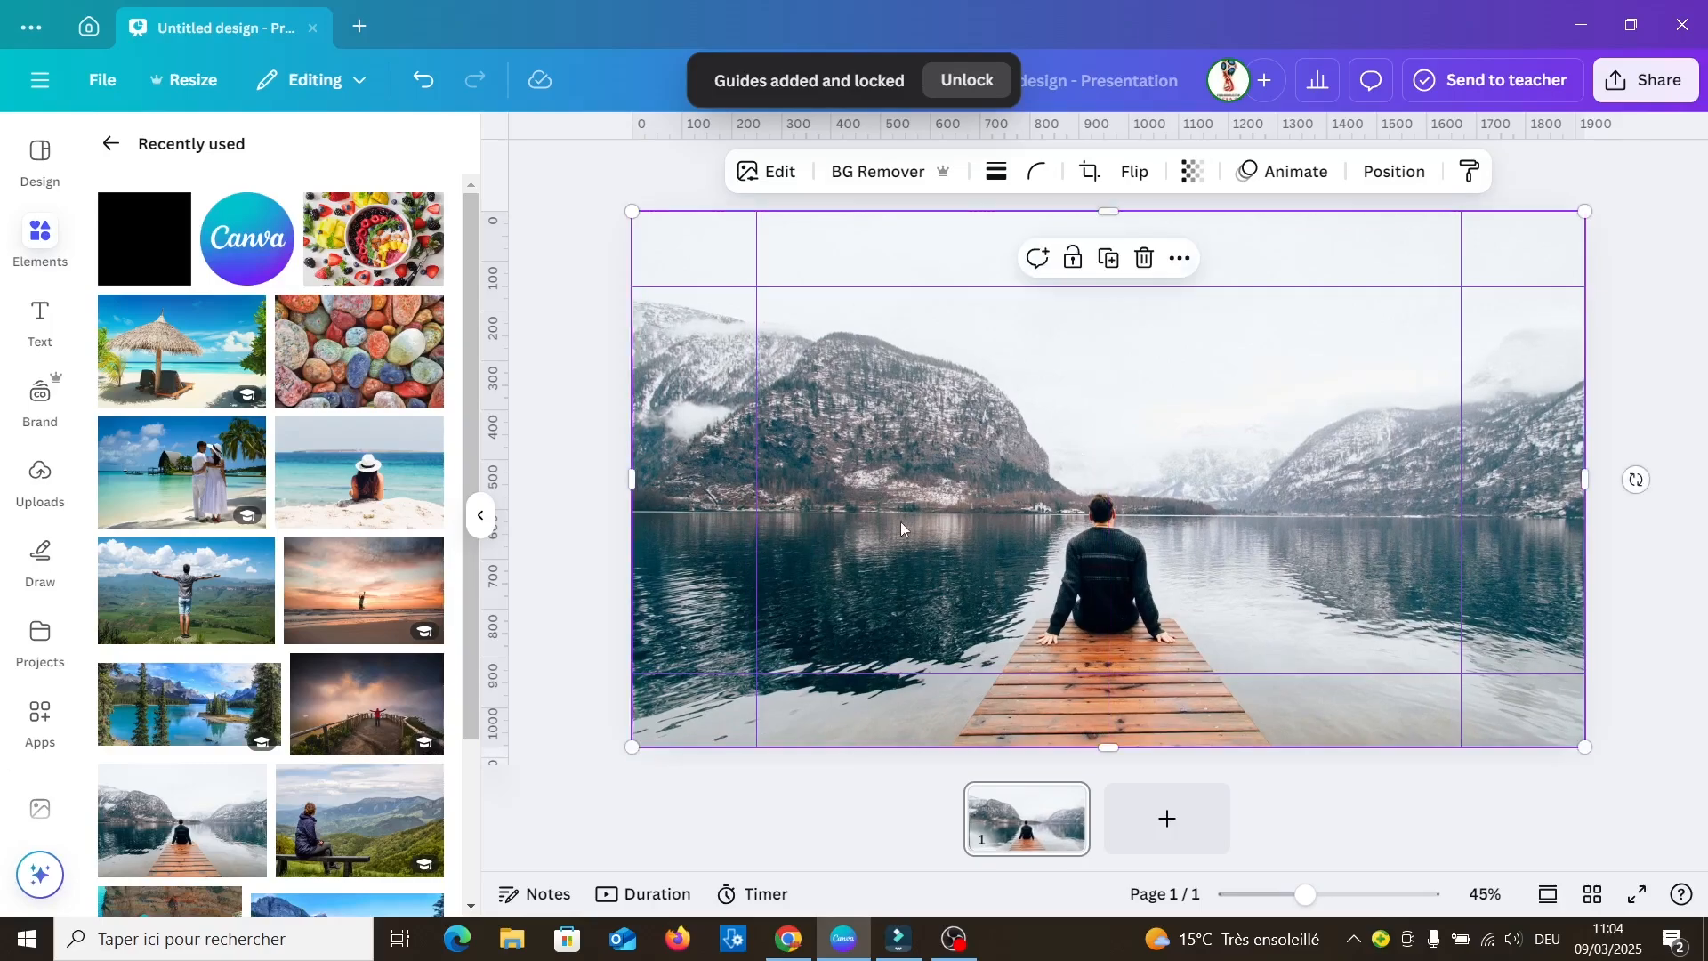
left_click_drag(635, 483, 753, 464)
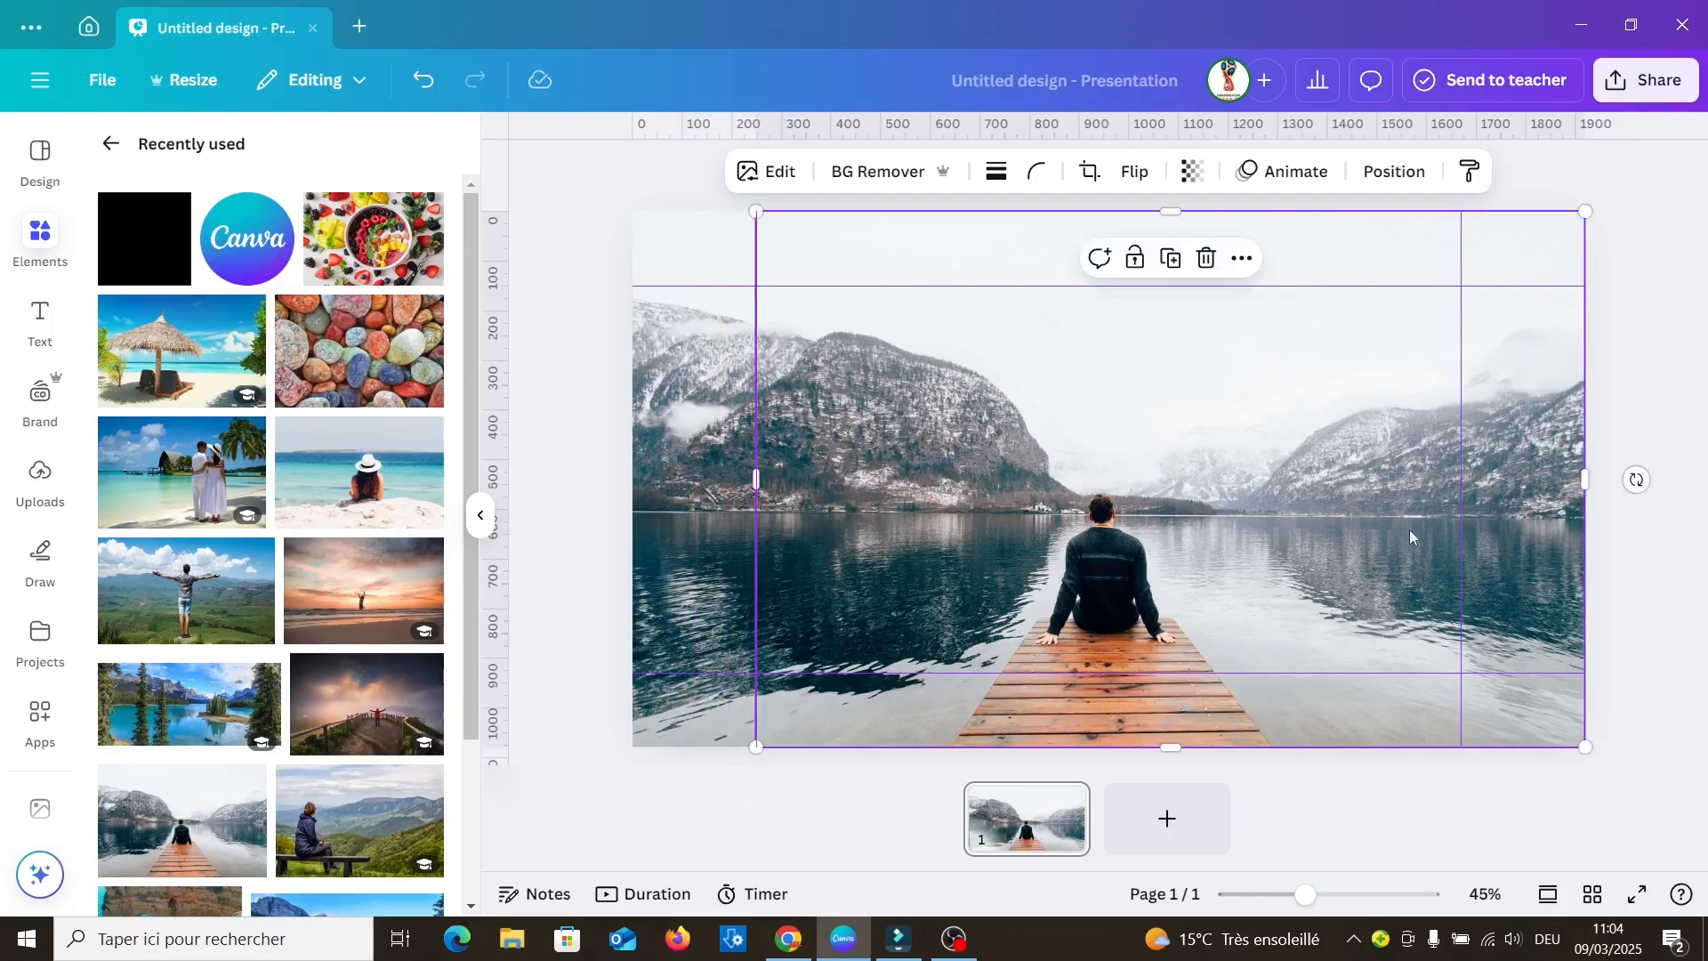
left_click_drag(1584, 481, 1461, 472)
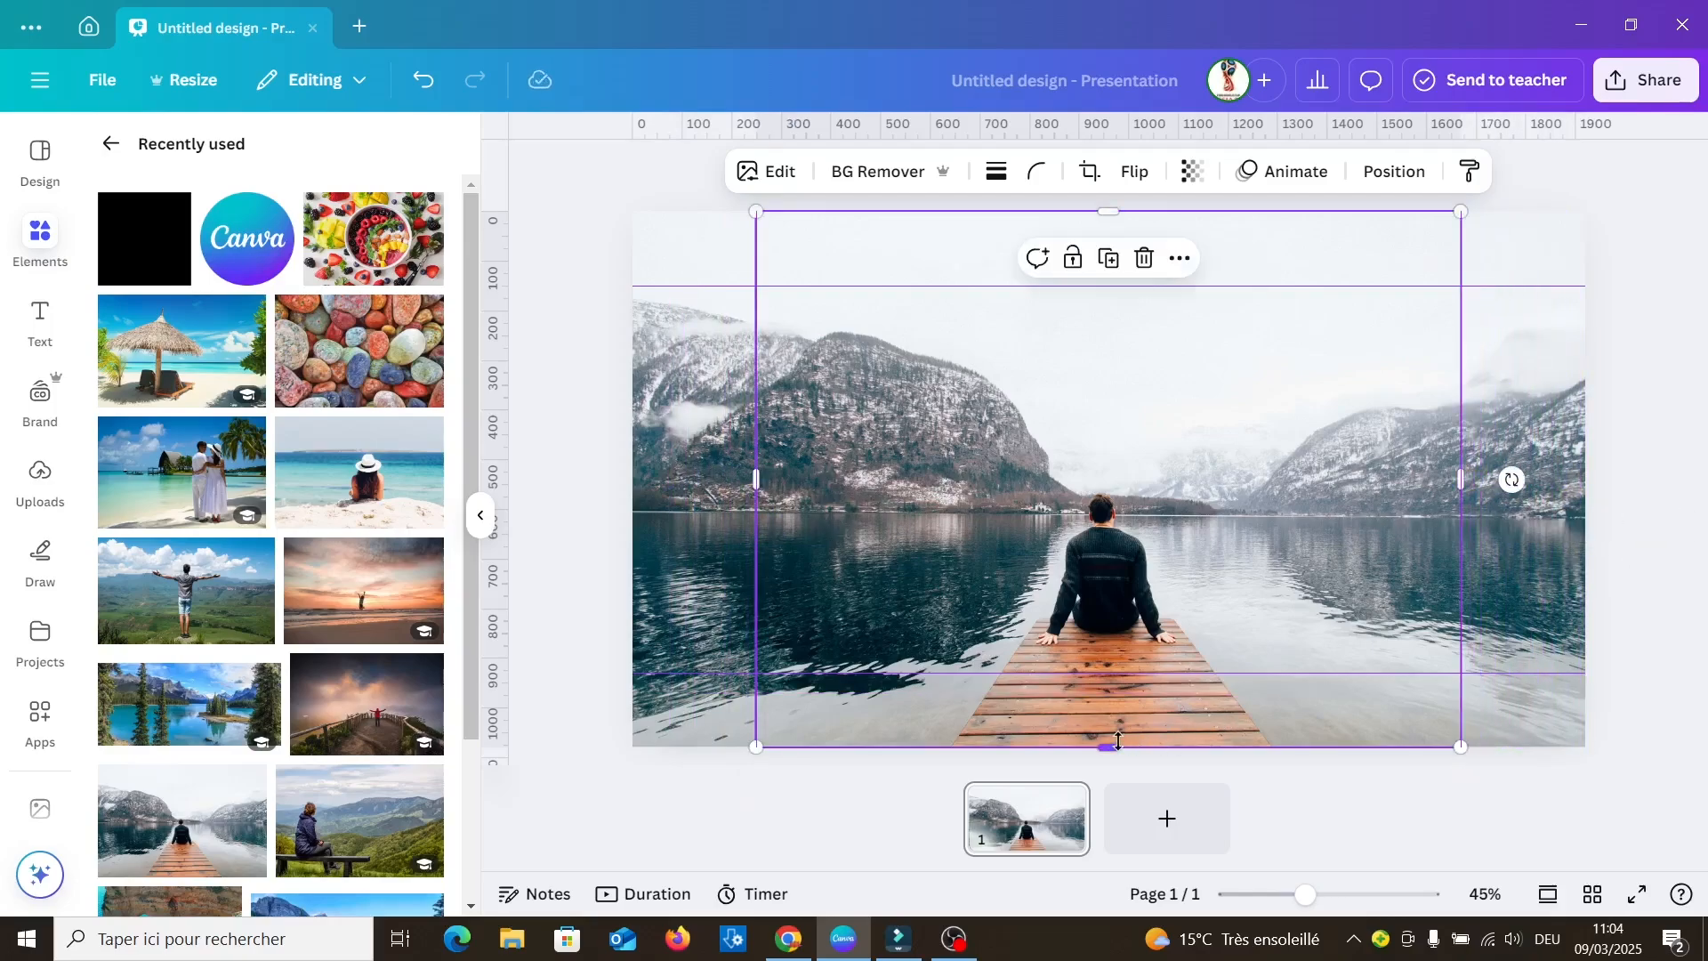
left_click_drag(1111, 746, 1119, 672)
left_click_drag(1107, 212, 1106, 285)
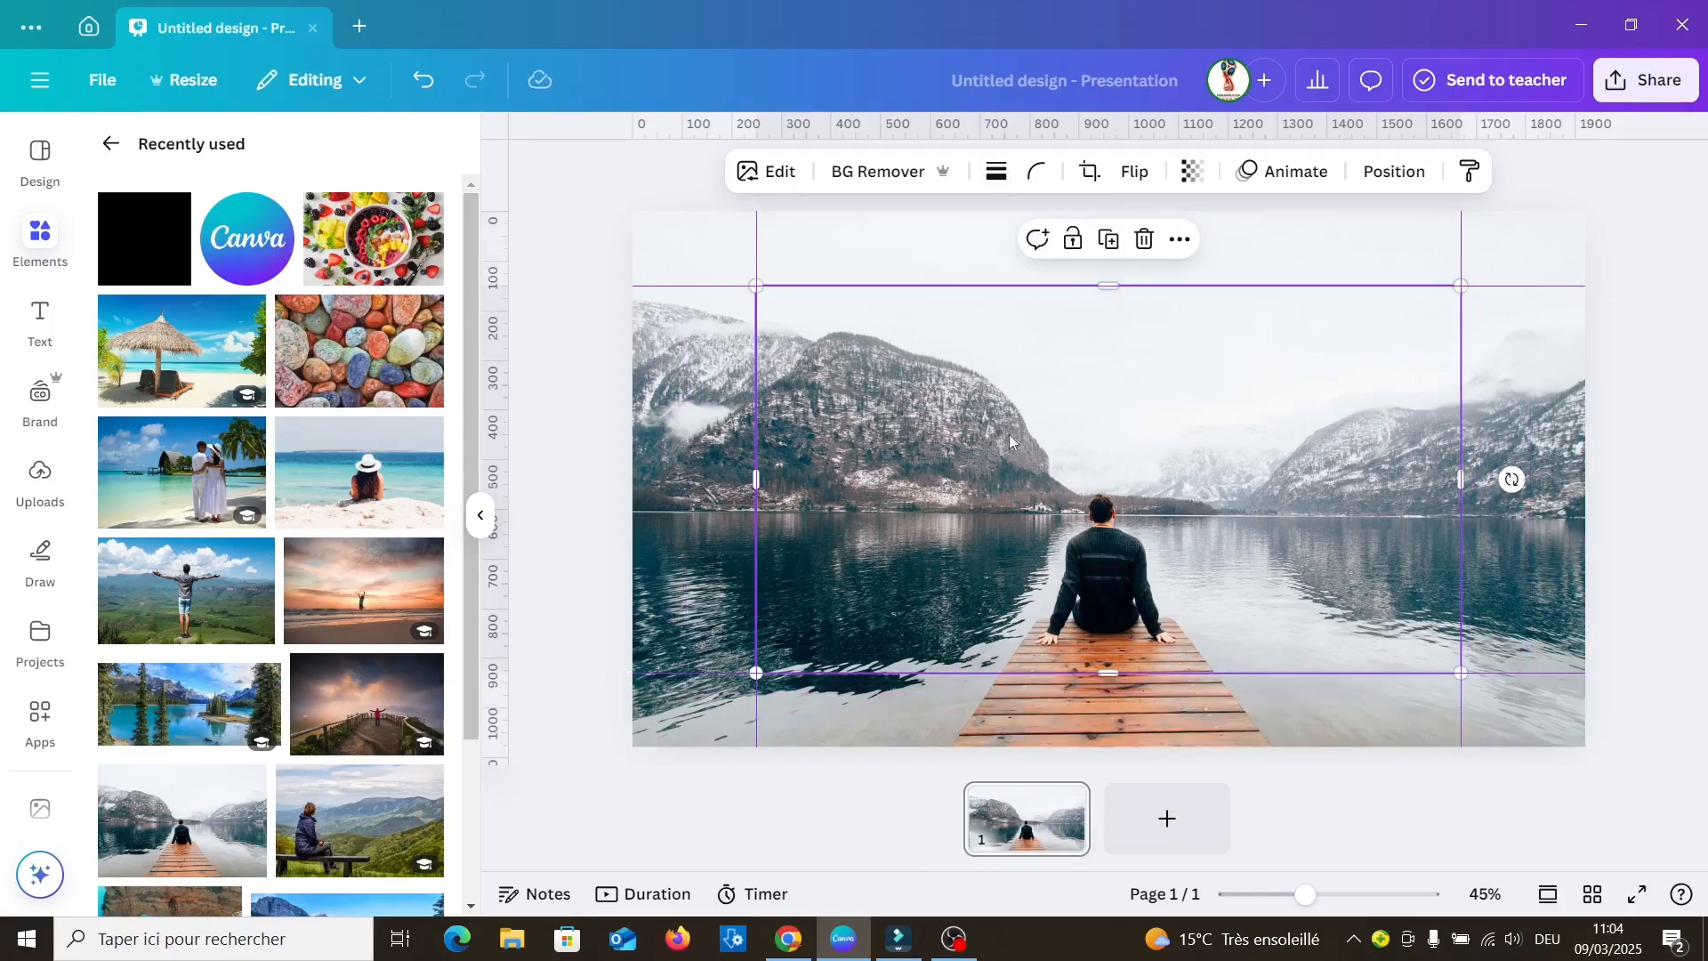
Step: Give the cropped photo copy a solid border with a weight of 6
left_click(995, 174)
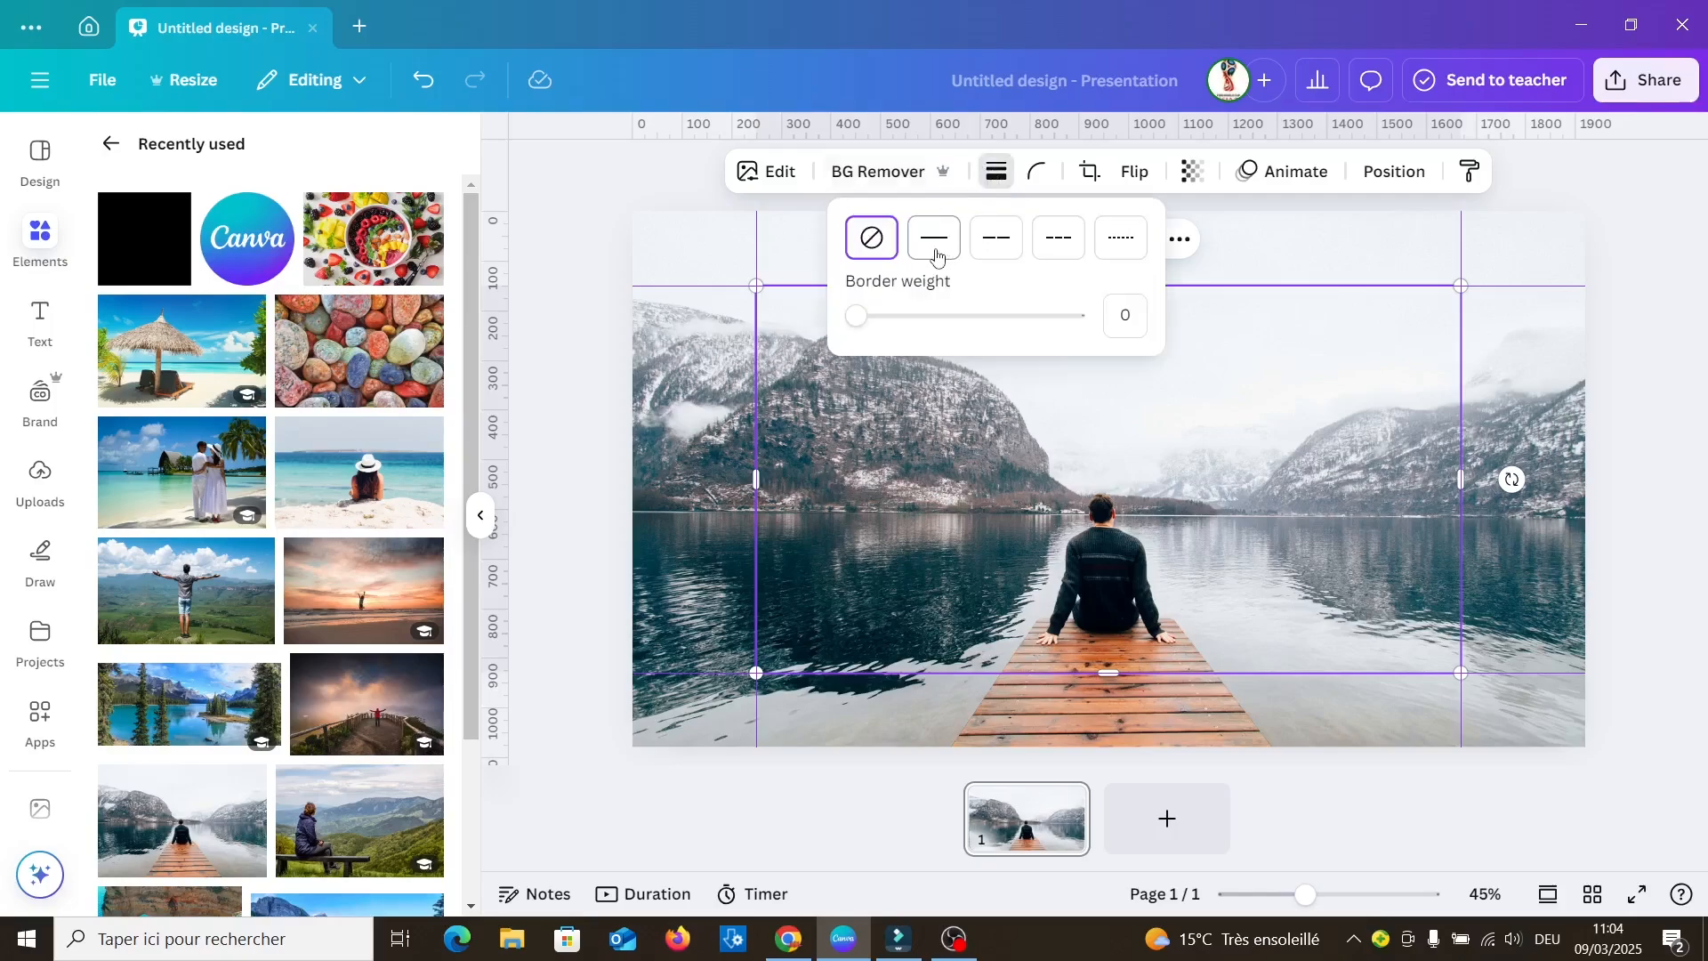
left_click(935, 254)
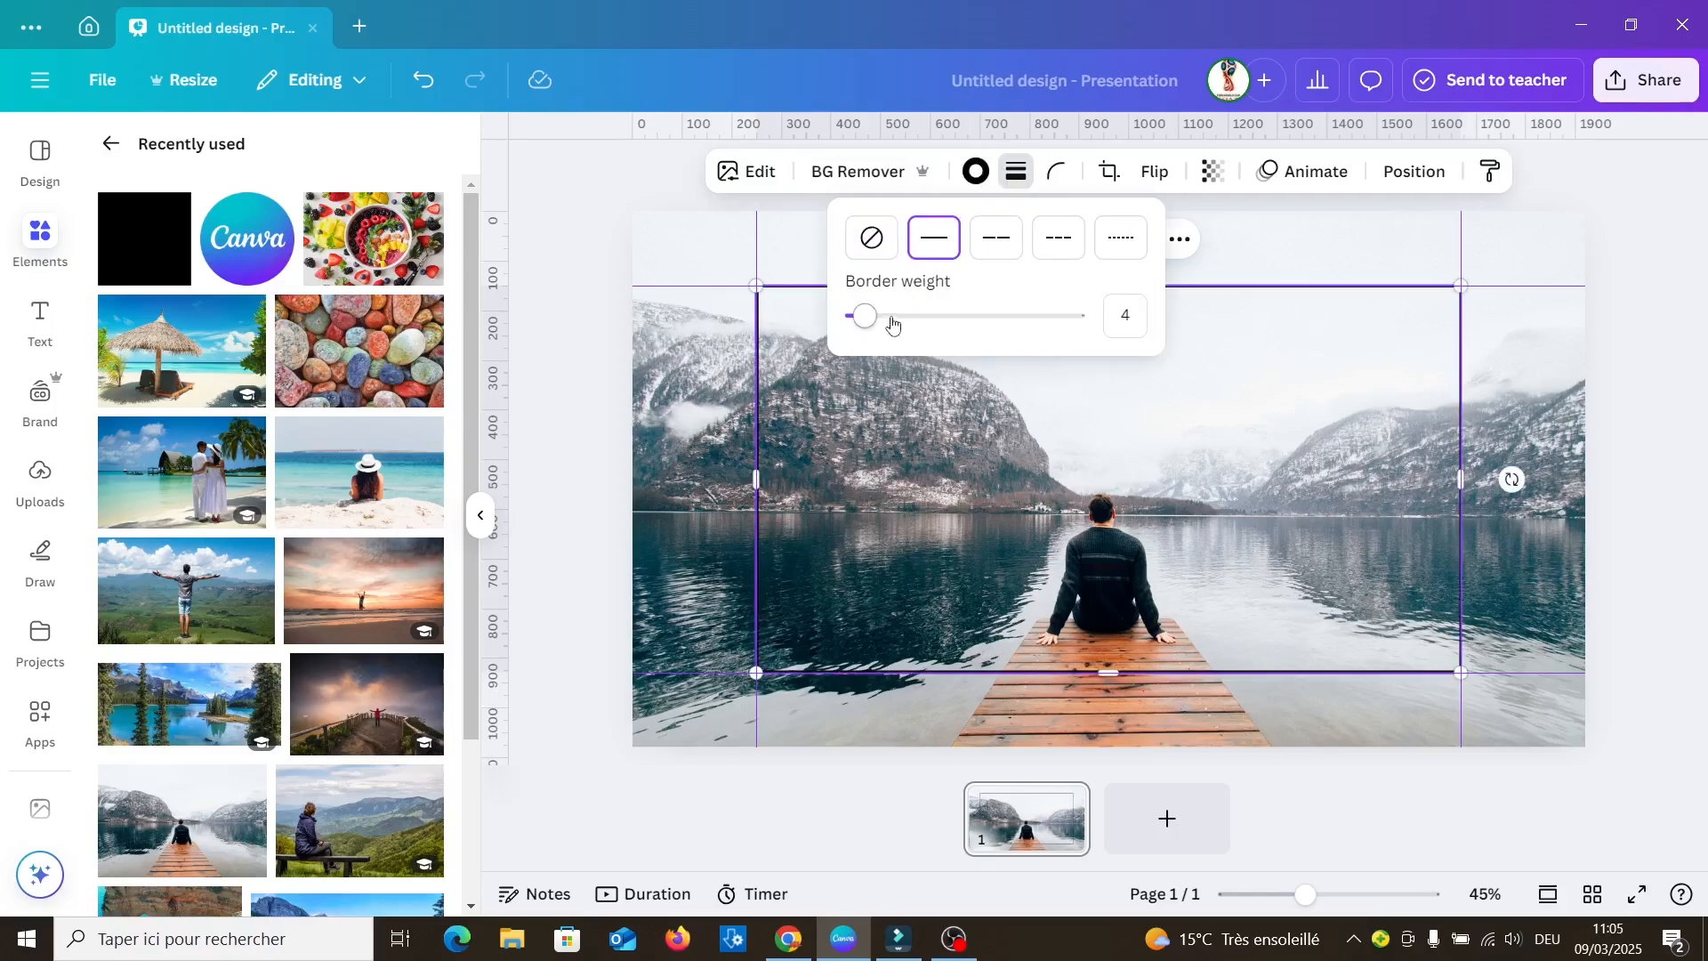
left_click_drag(870, 327, 869, 324)
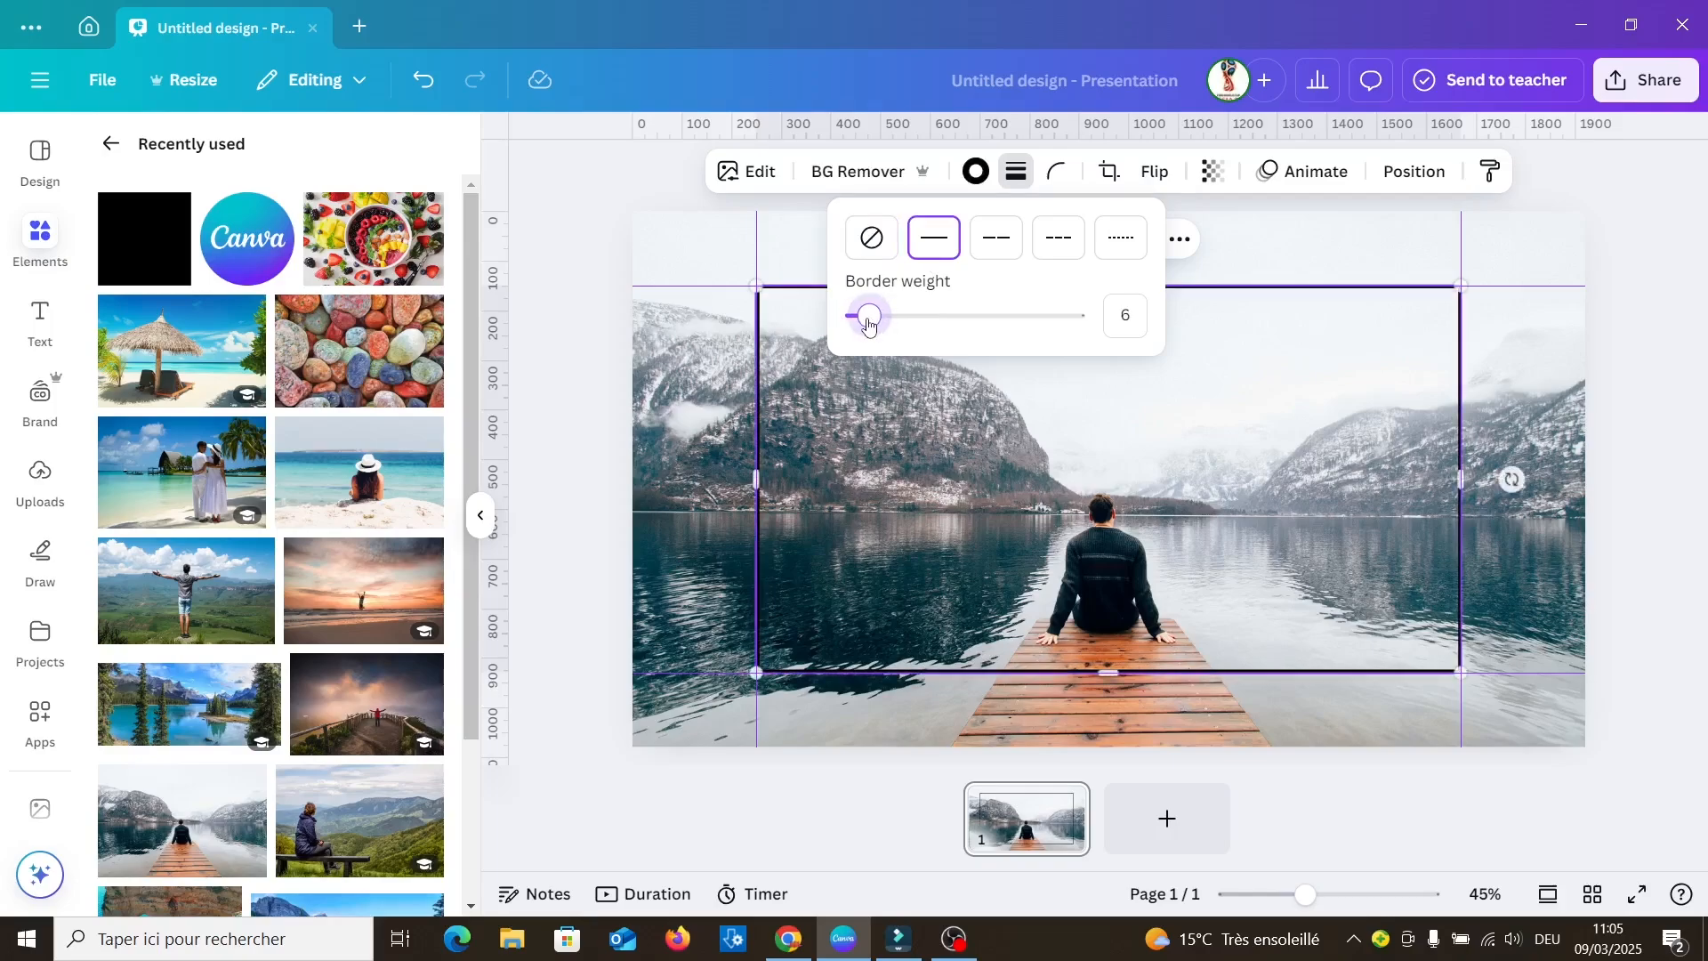
Step: Set the cropped copy's corner rounding to 100 and its border color to white
left_click(1059, 173)
left_click_drag(943, 263, 1113, 265)
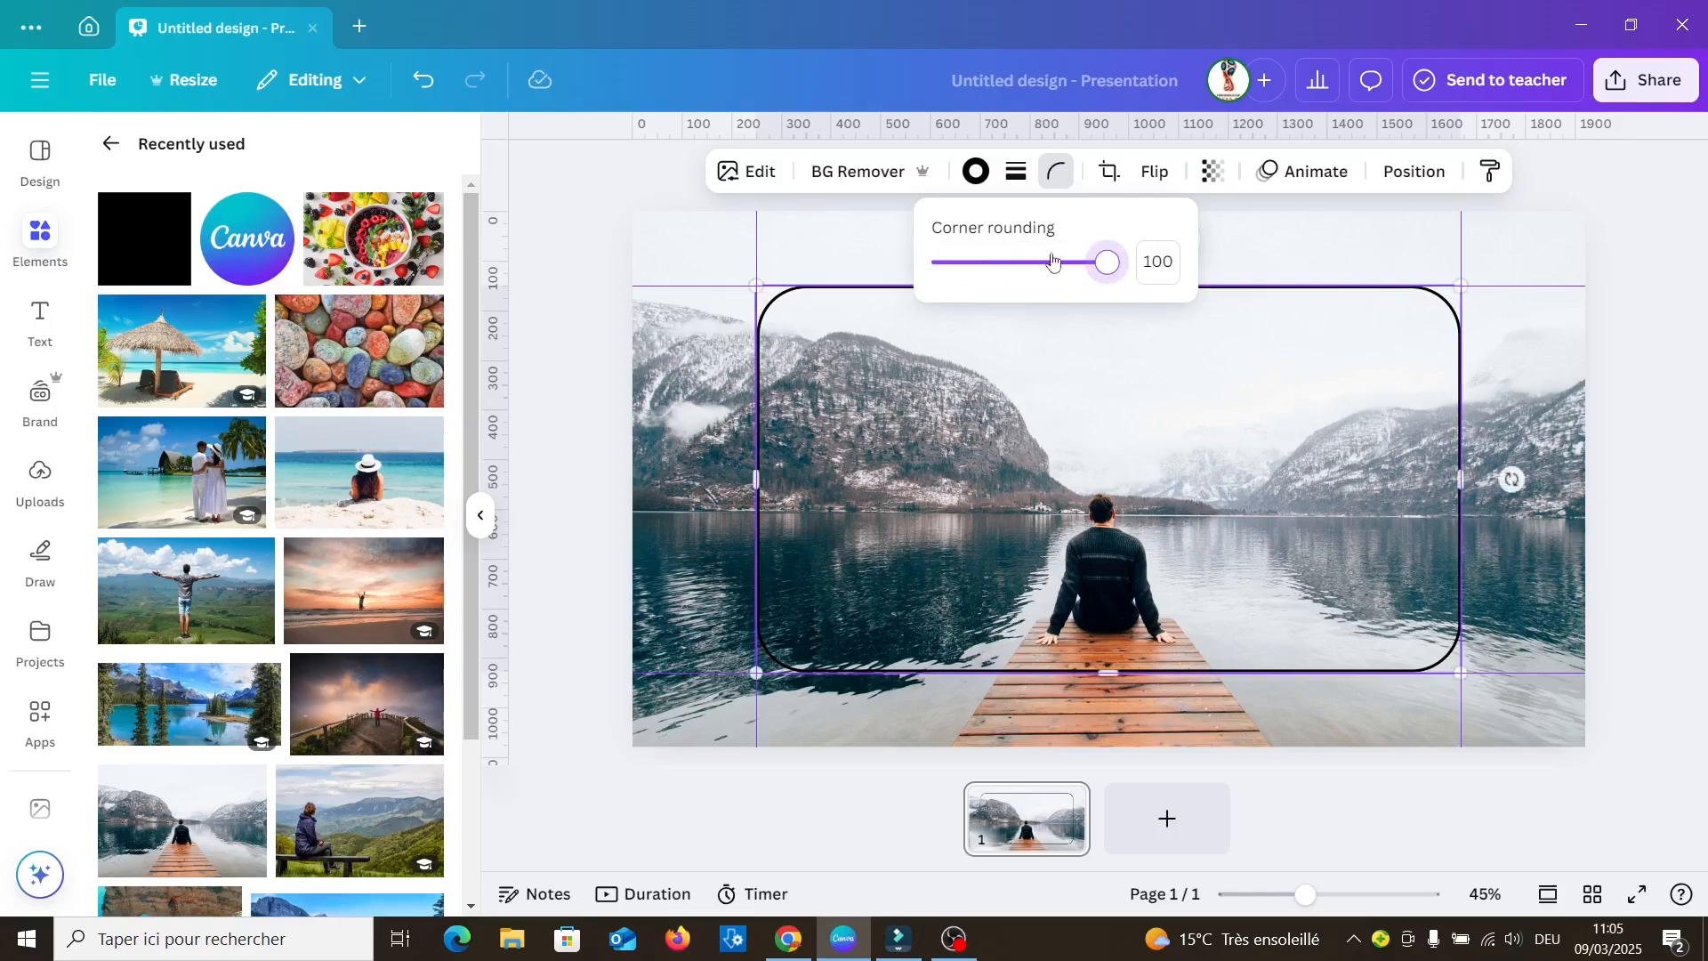
left_click(978, 172)
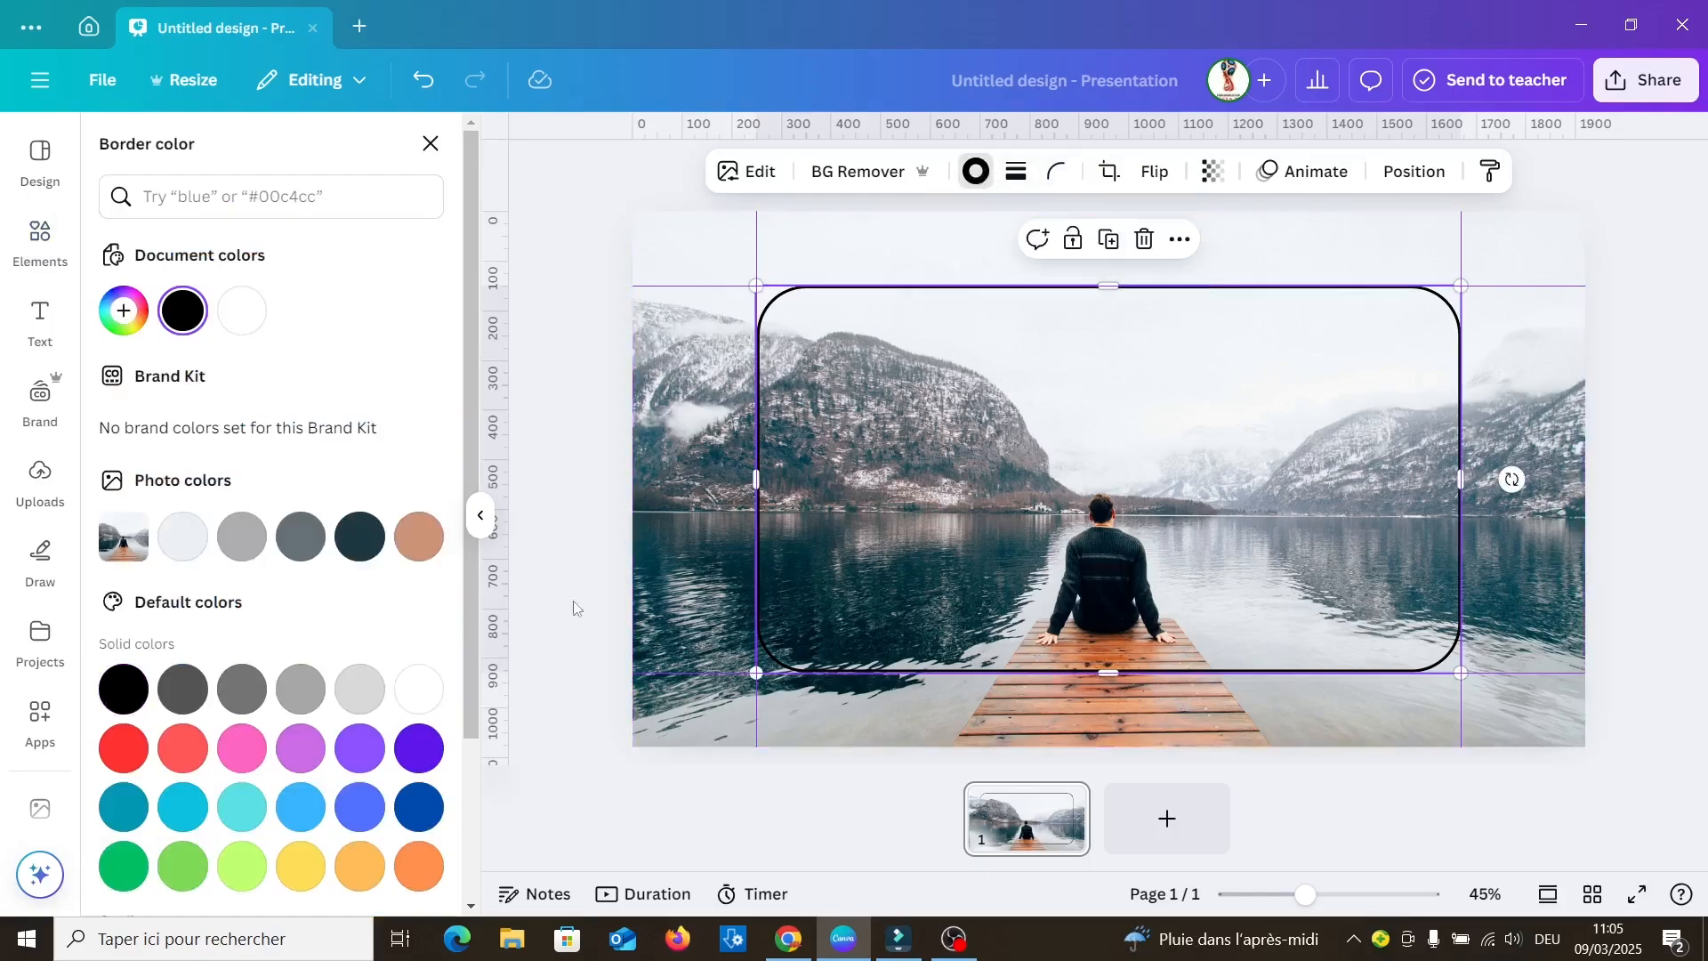
left_click(414, 706)
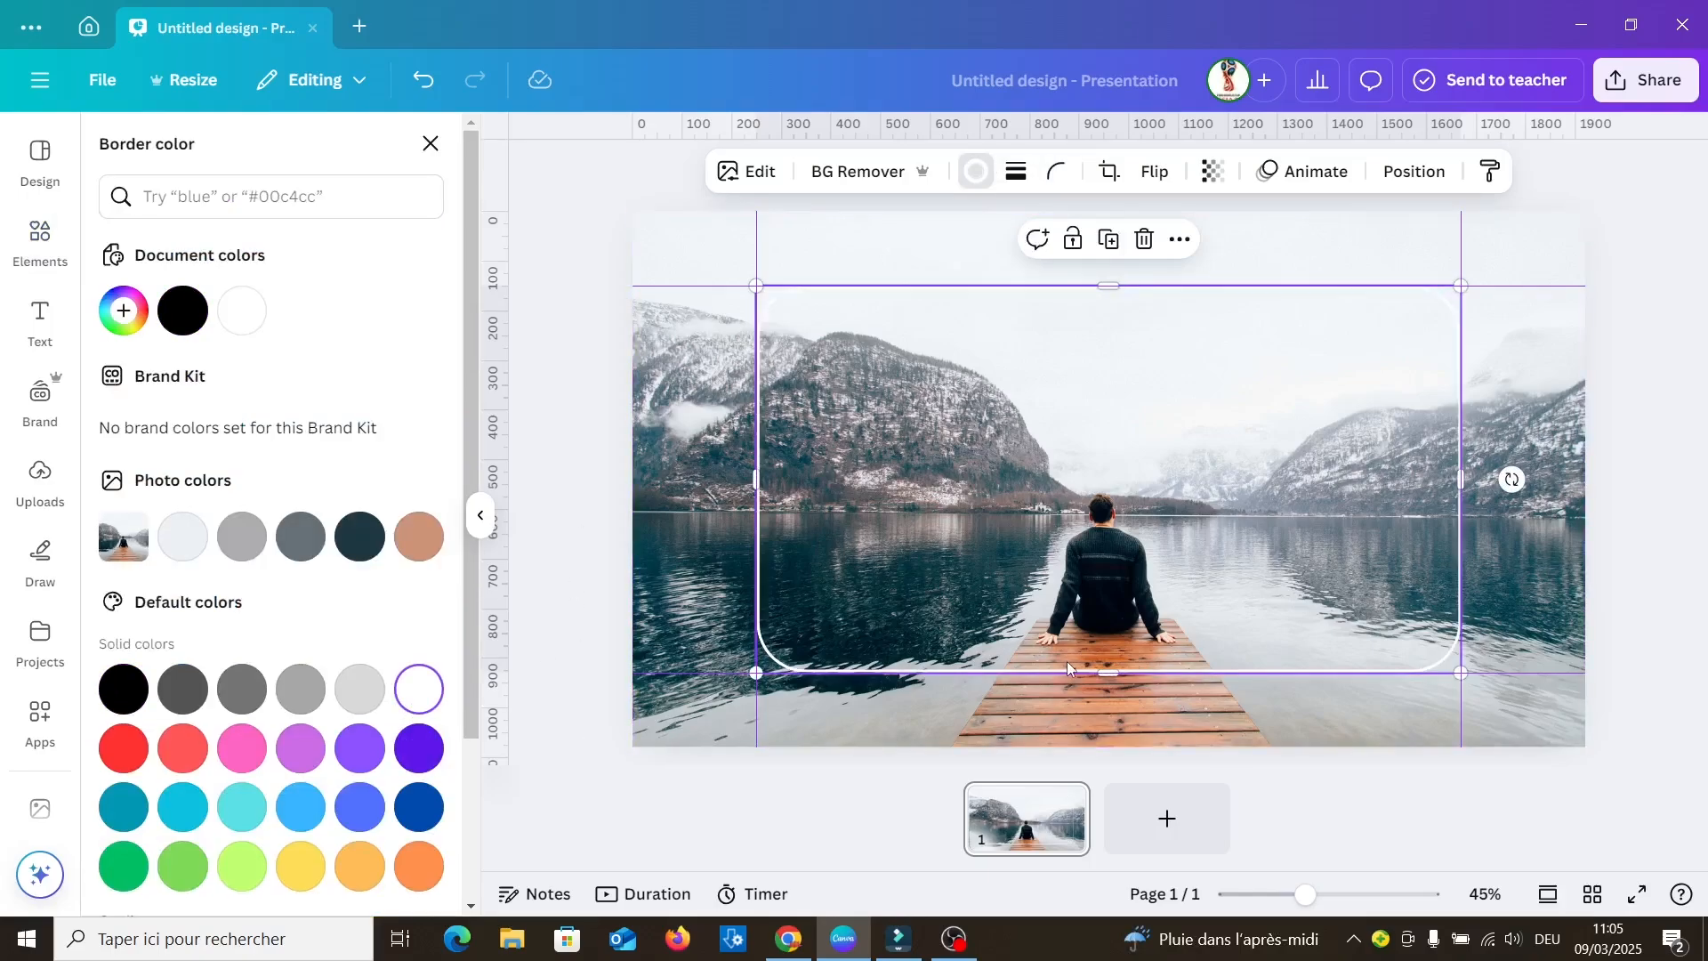
Step: Add a second page and paste a copy of page 1's white-bordered photo onto it
left_click(1163, 827)
scroll(1040, 697, "up", 2)
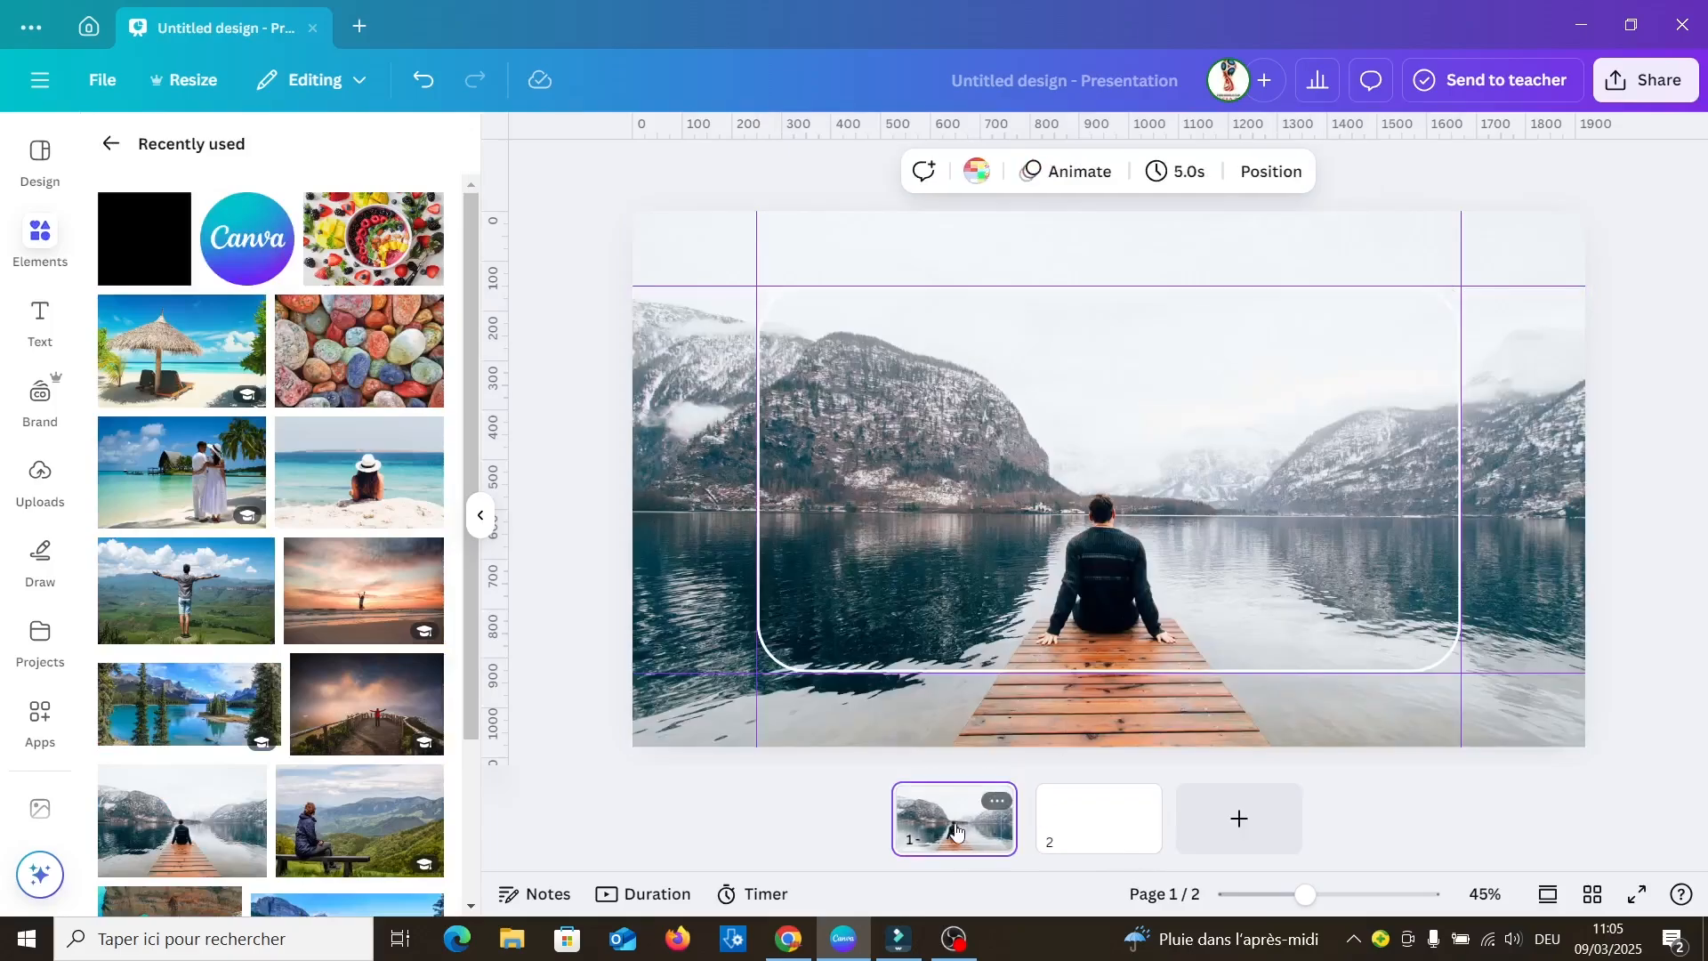
left_click(1030, 507)
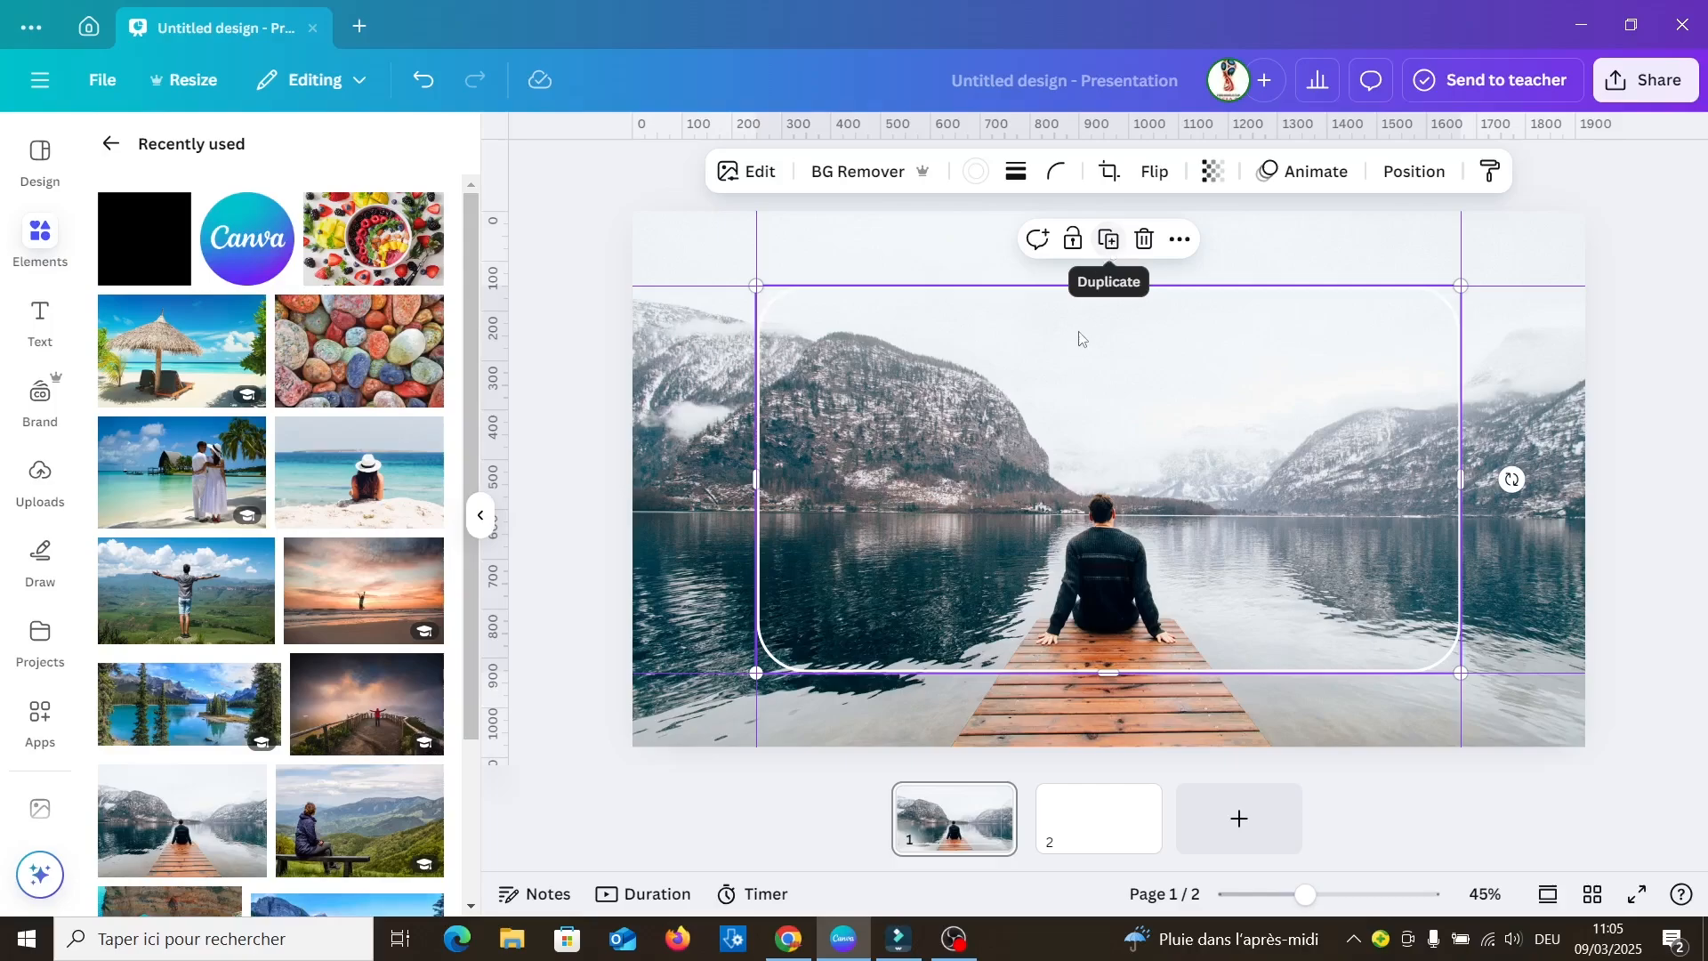
right_click(1099, 362)
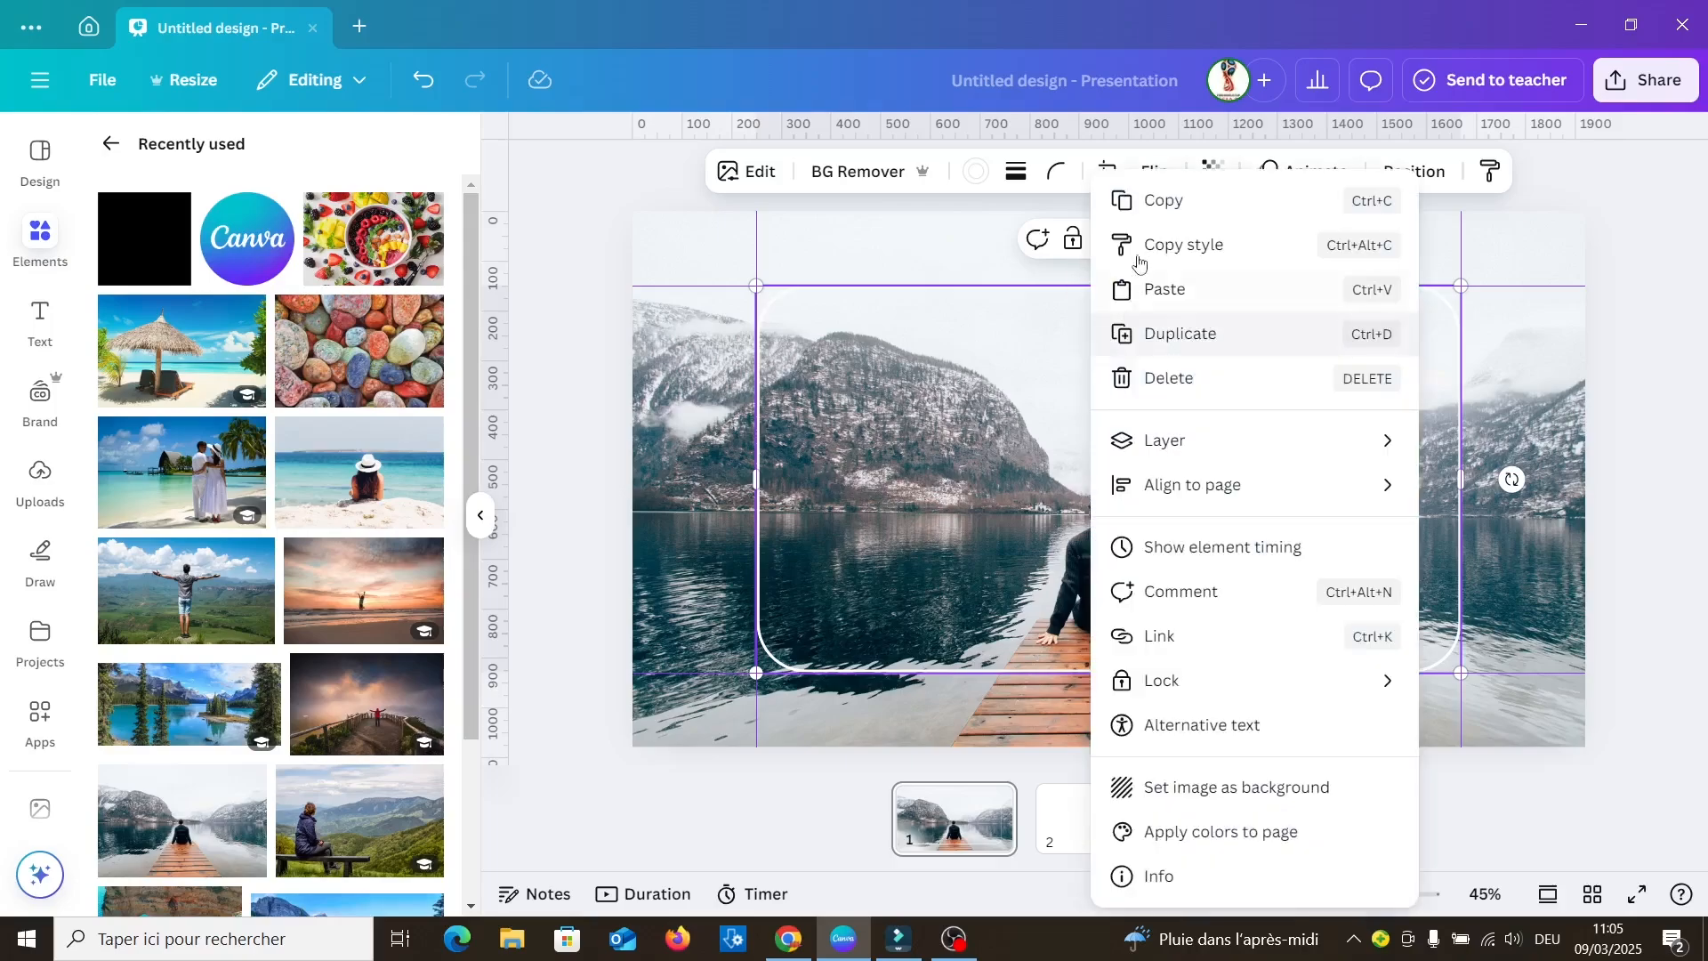
left_click(1148, 198)
left_click(1083, 845)
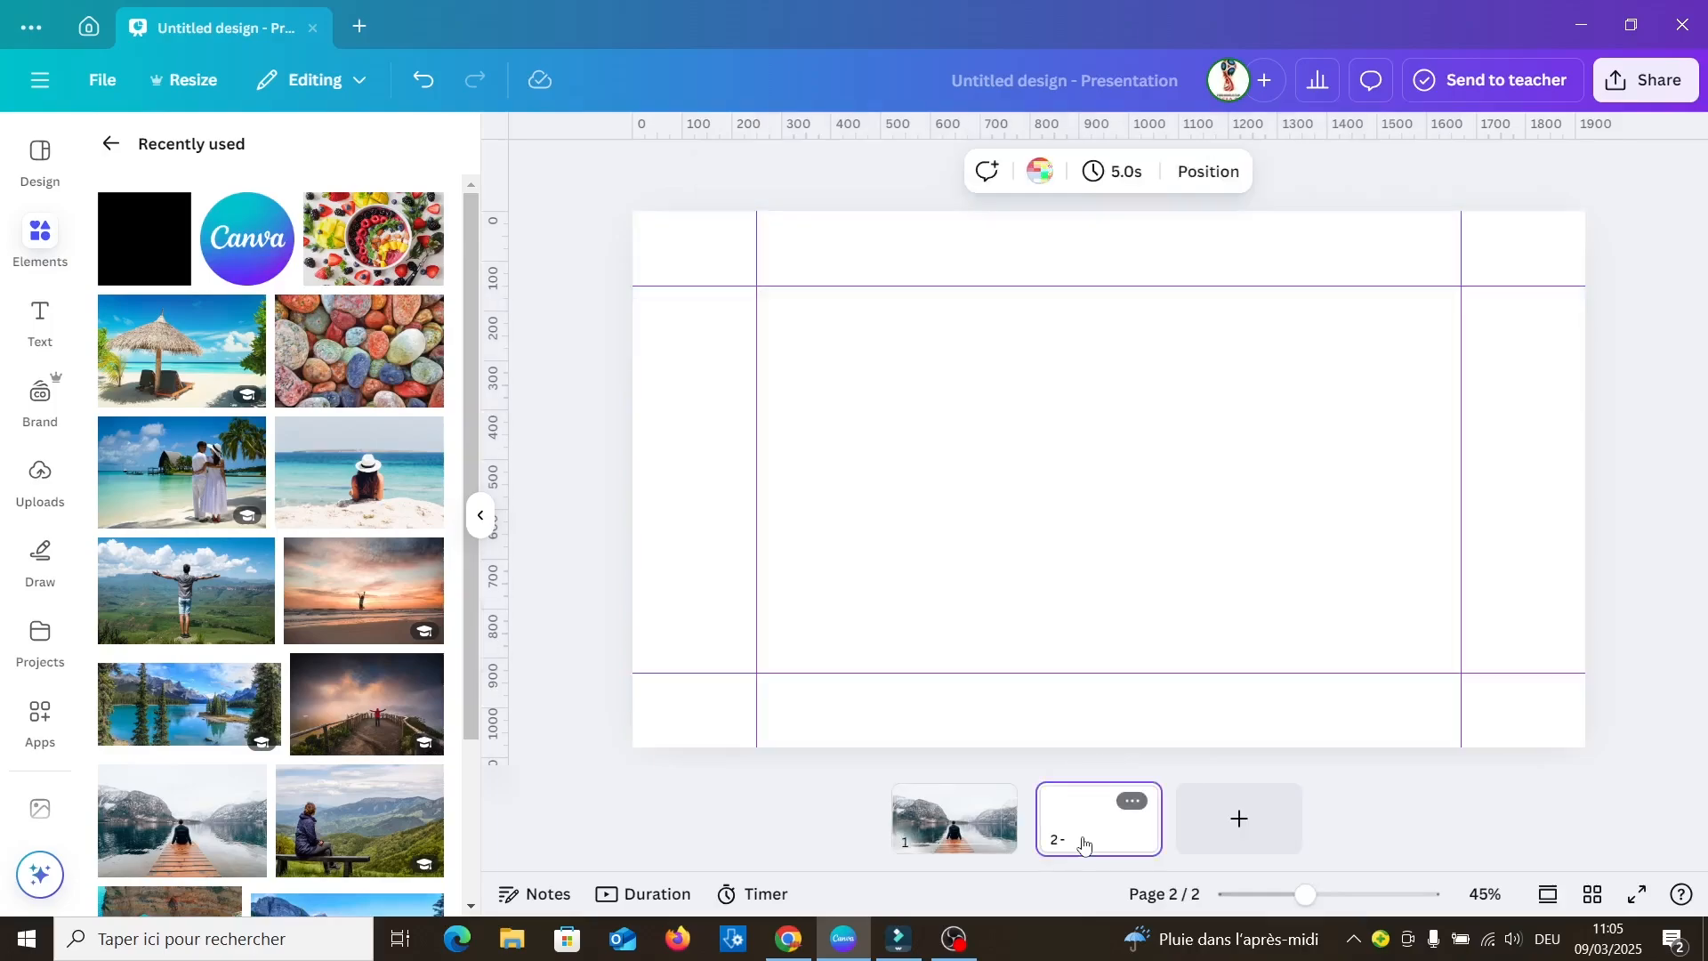
right_click(1050, 414)
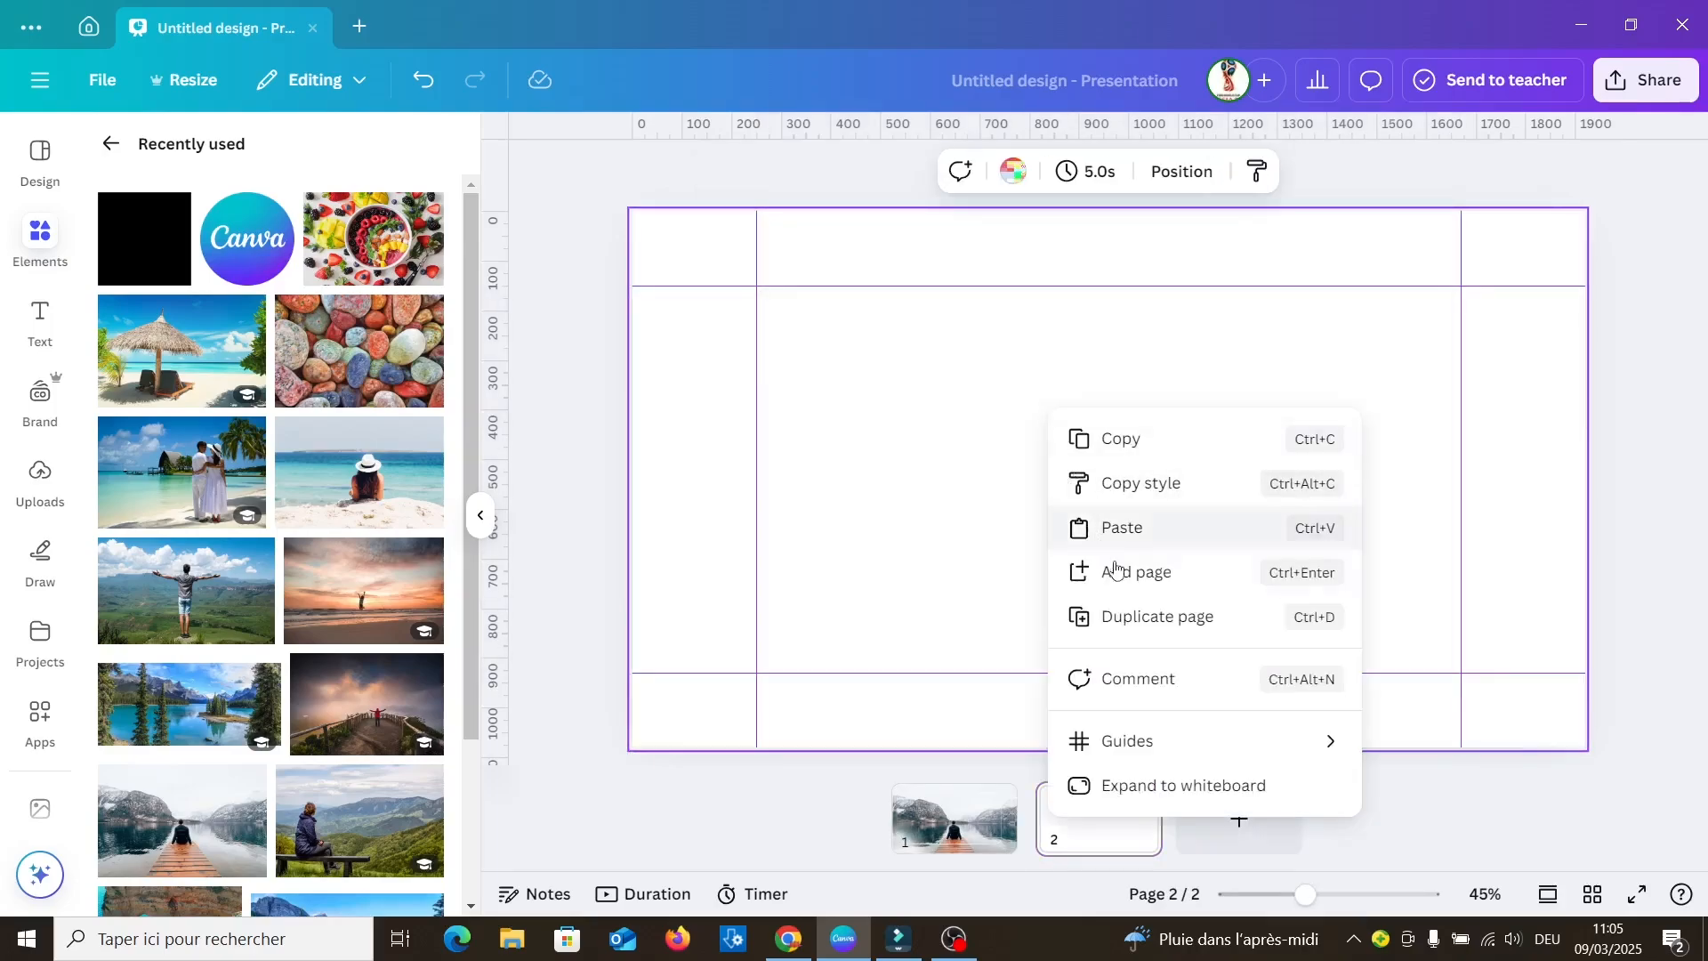
left_click(1125, 533)
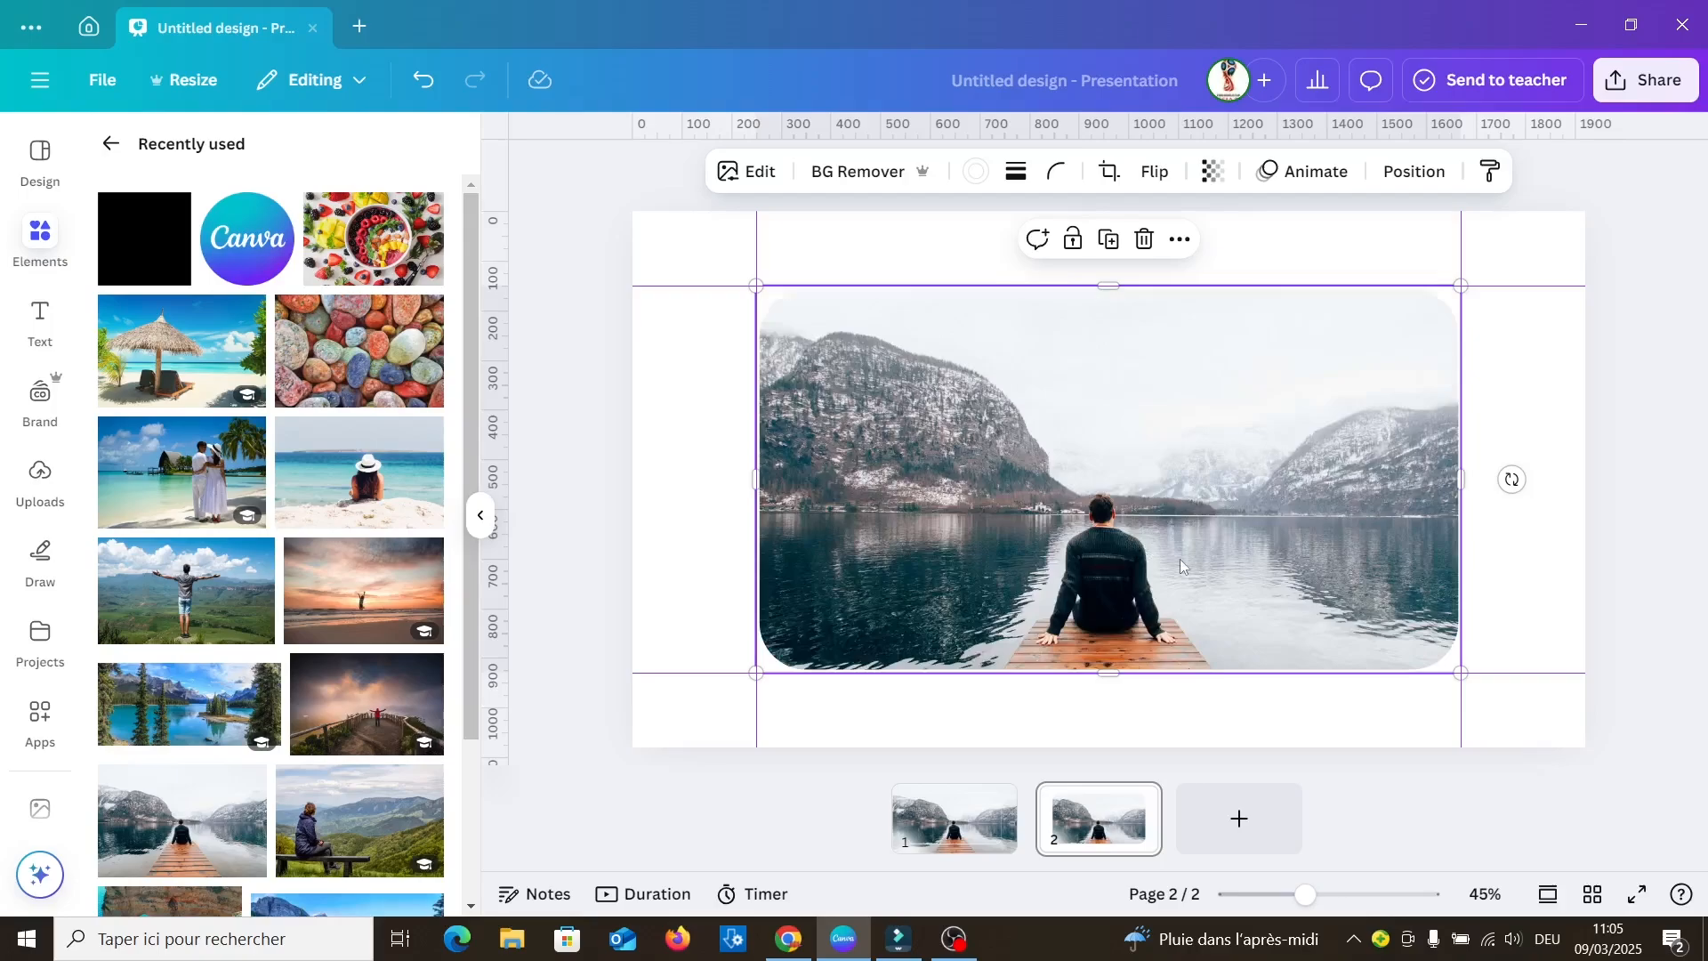
Step: Download only page 2 as a PNG with a transparent background
left_click(1617, 89)
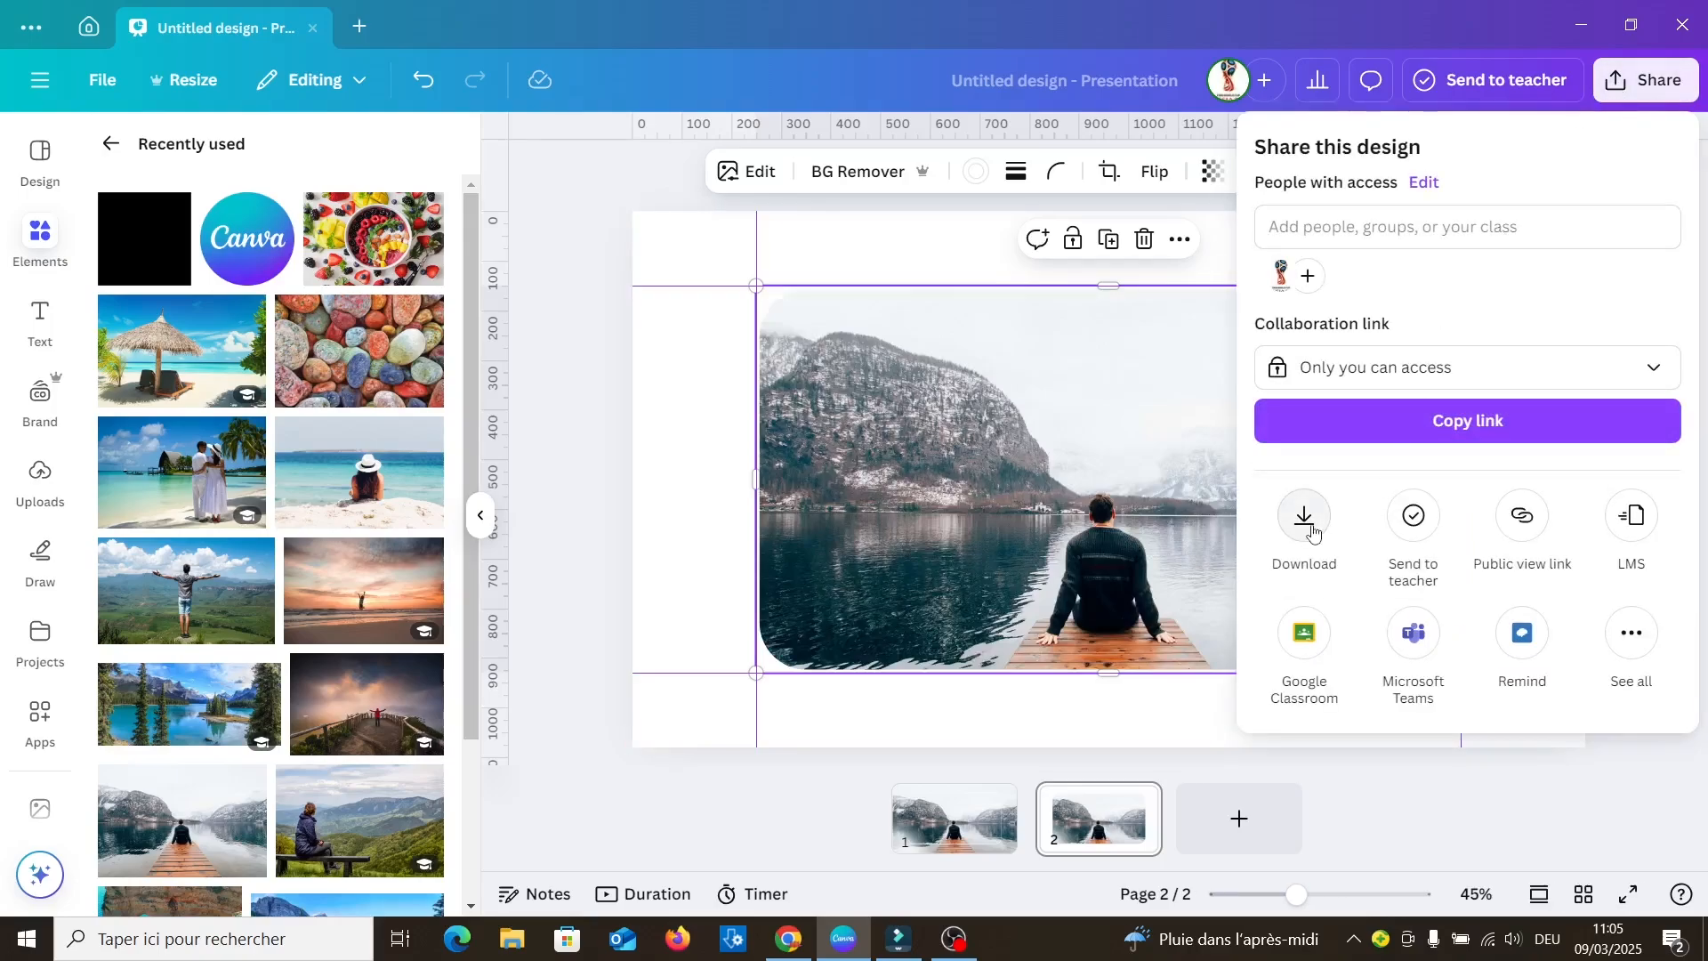
left_click(1305, 516)
left_click(1332, 242)
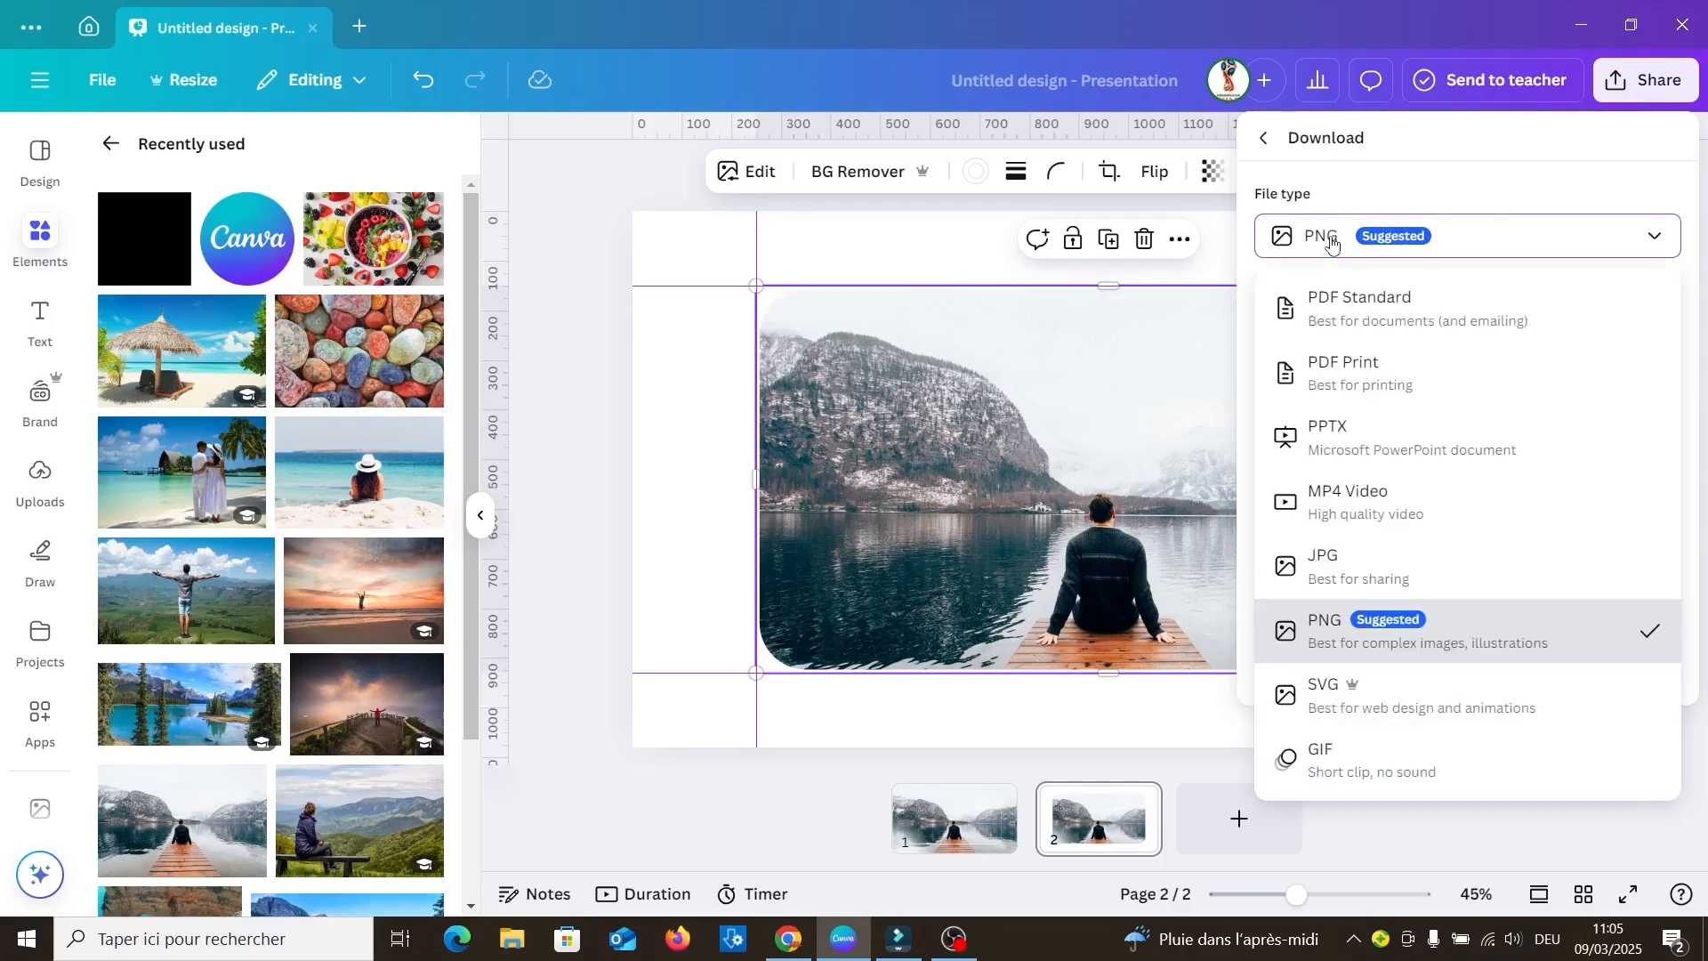
left_click(1332, 242)
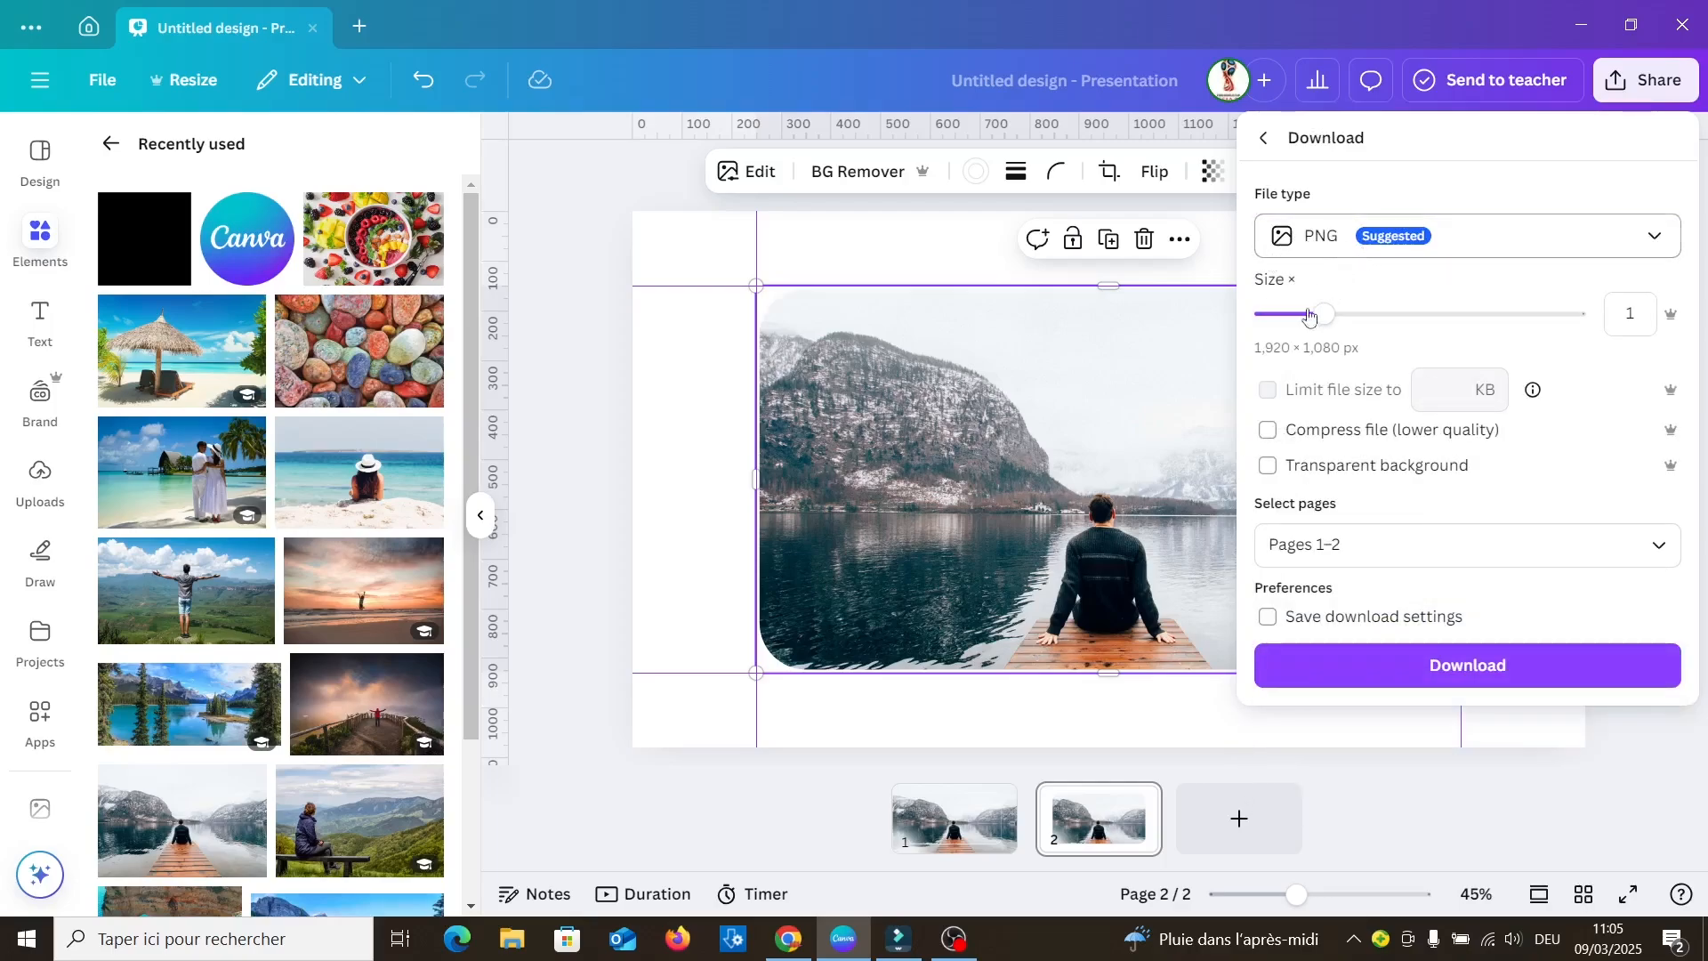
left_click(1268, 466)
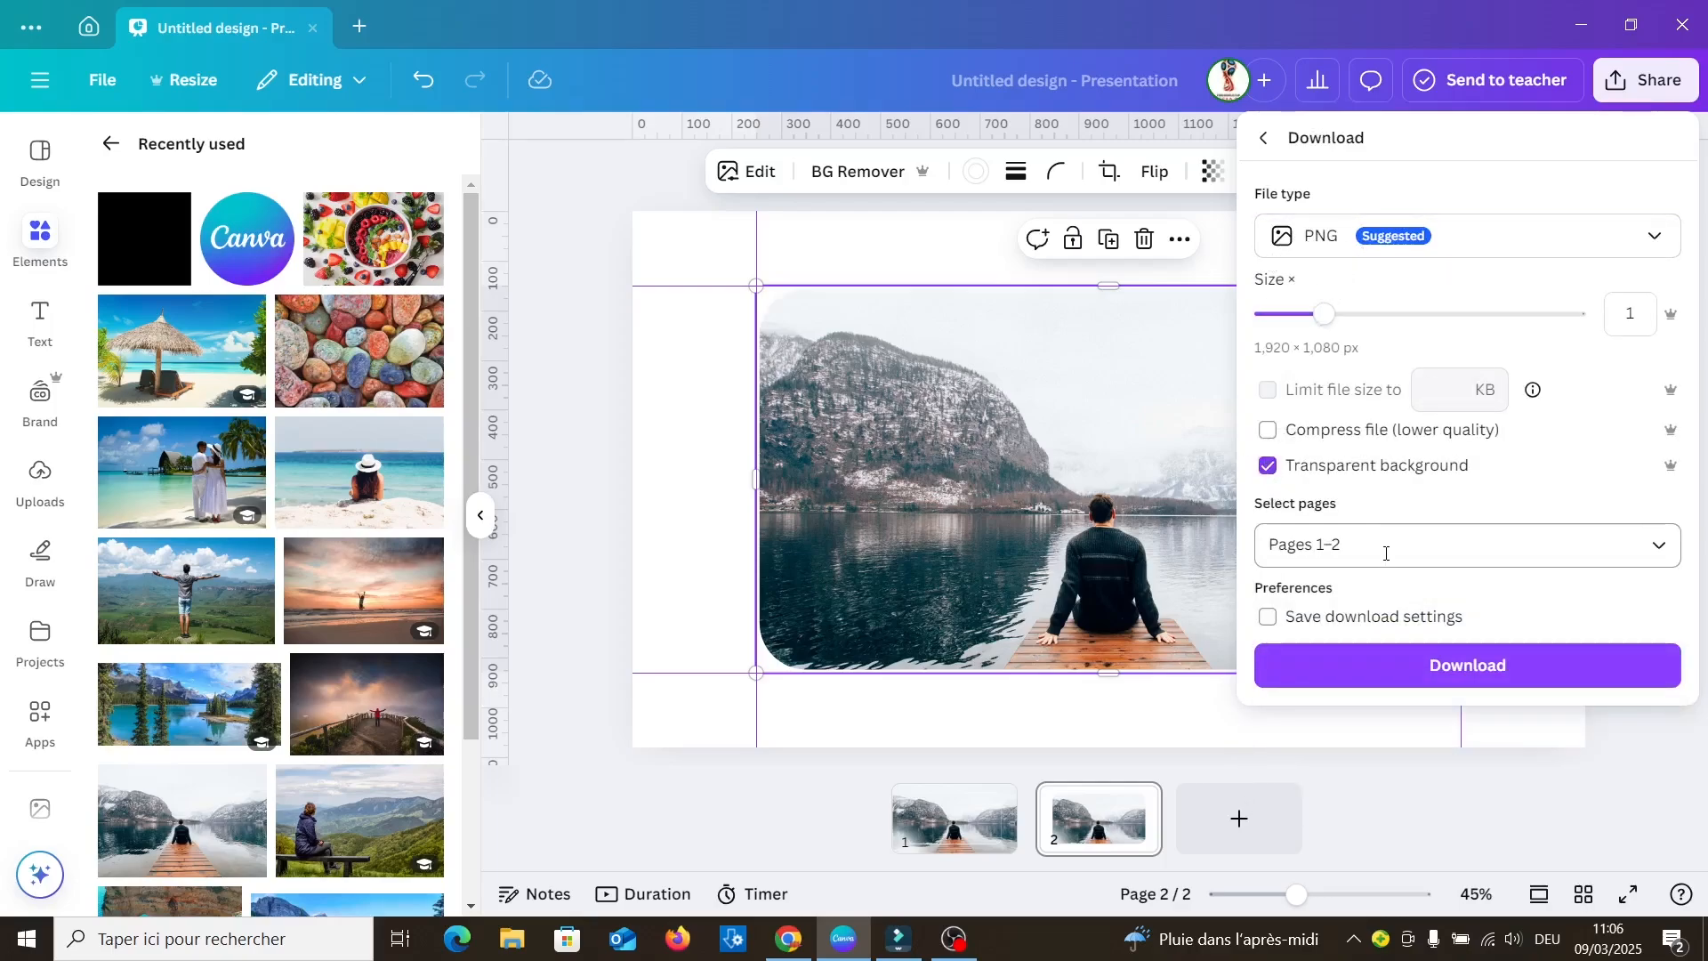
left_click(1385, 552)
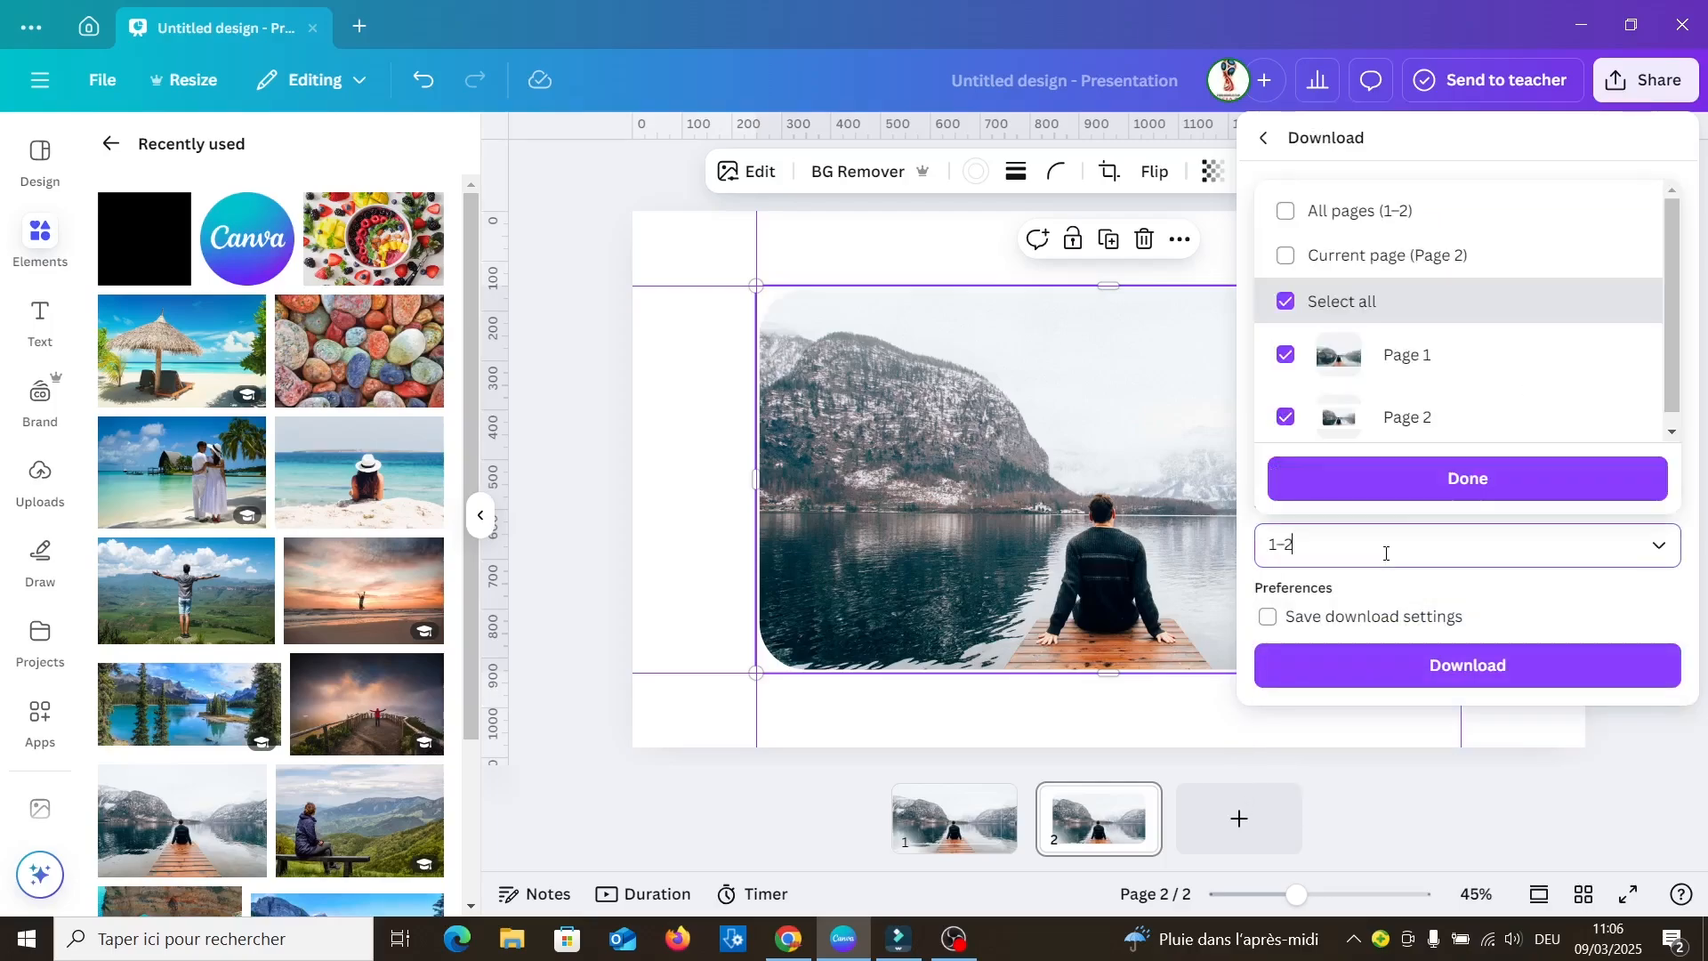
left_click(1286, 252)
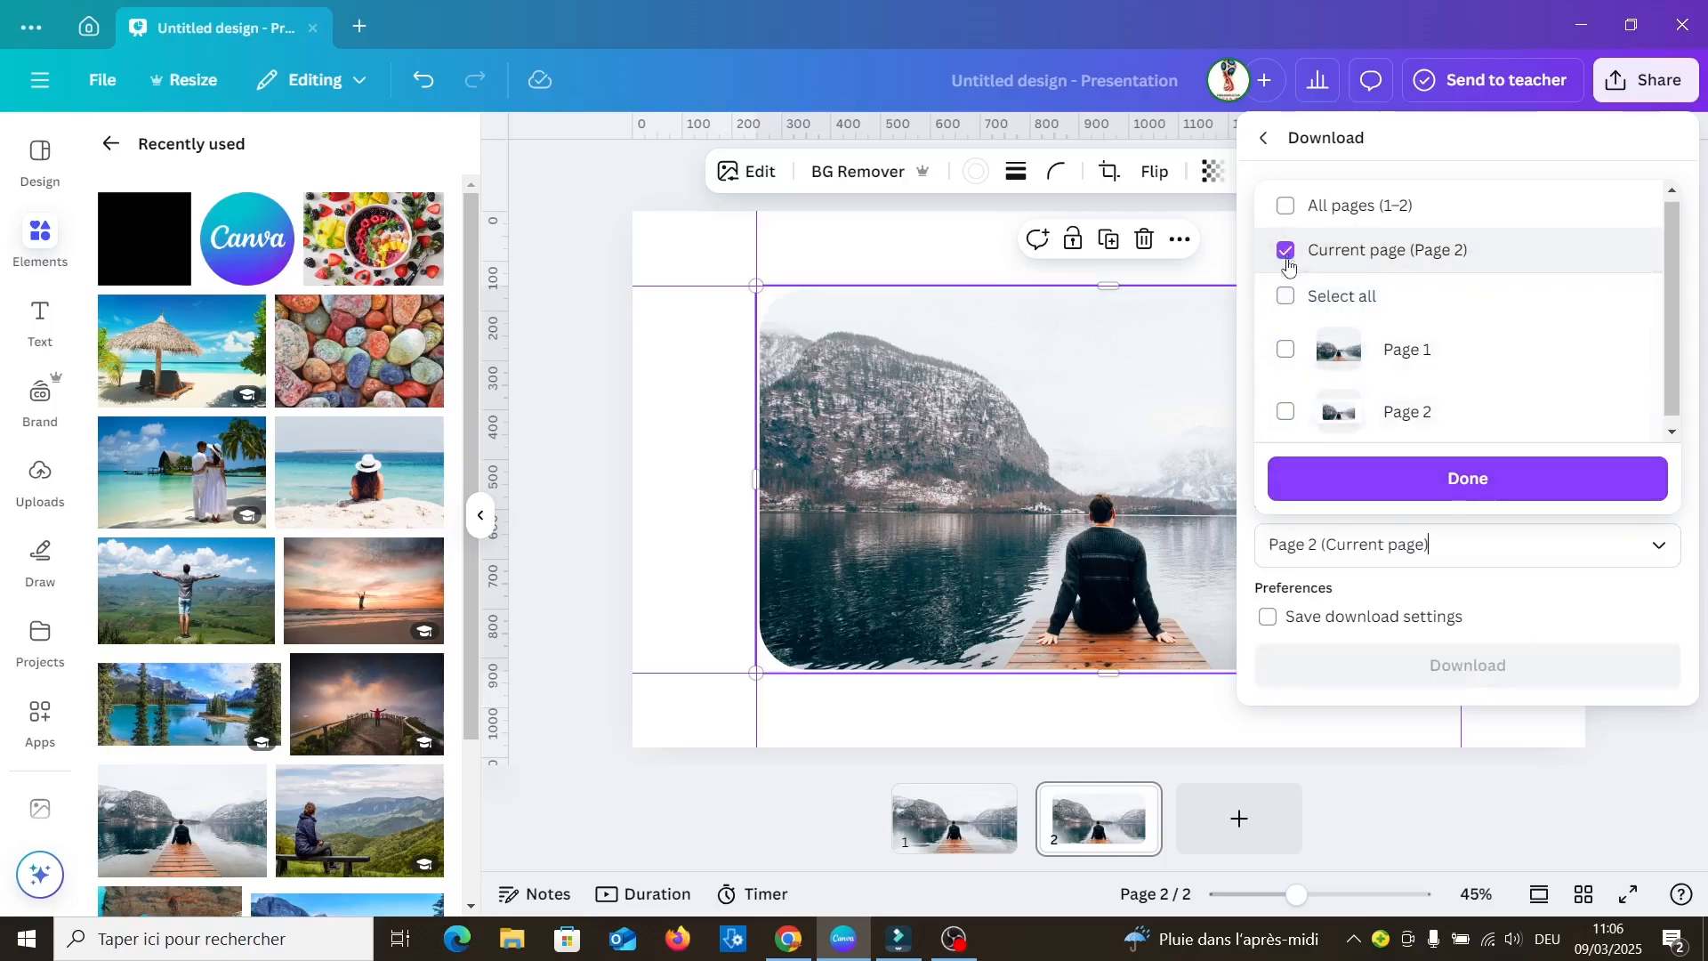
left_click(1410, 480)
left_click(1413, 668)
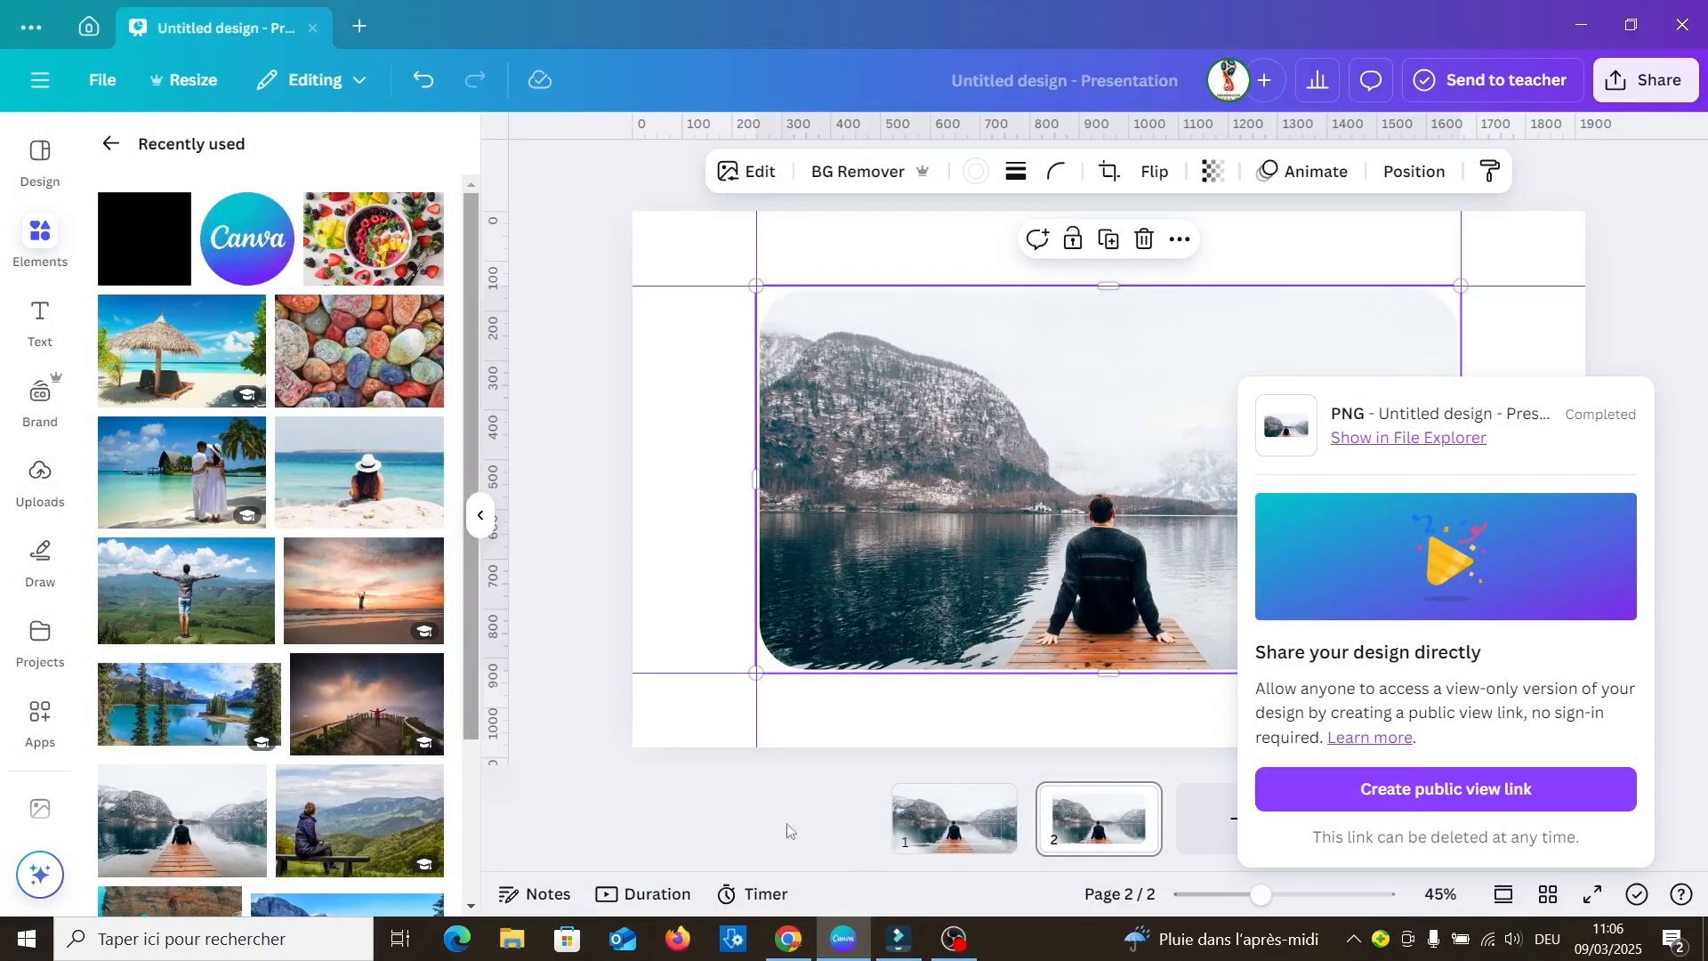
Step: Return to page 1 and upload the downloaded transparent PNG of the rounded photo
left_click(943, 833)
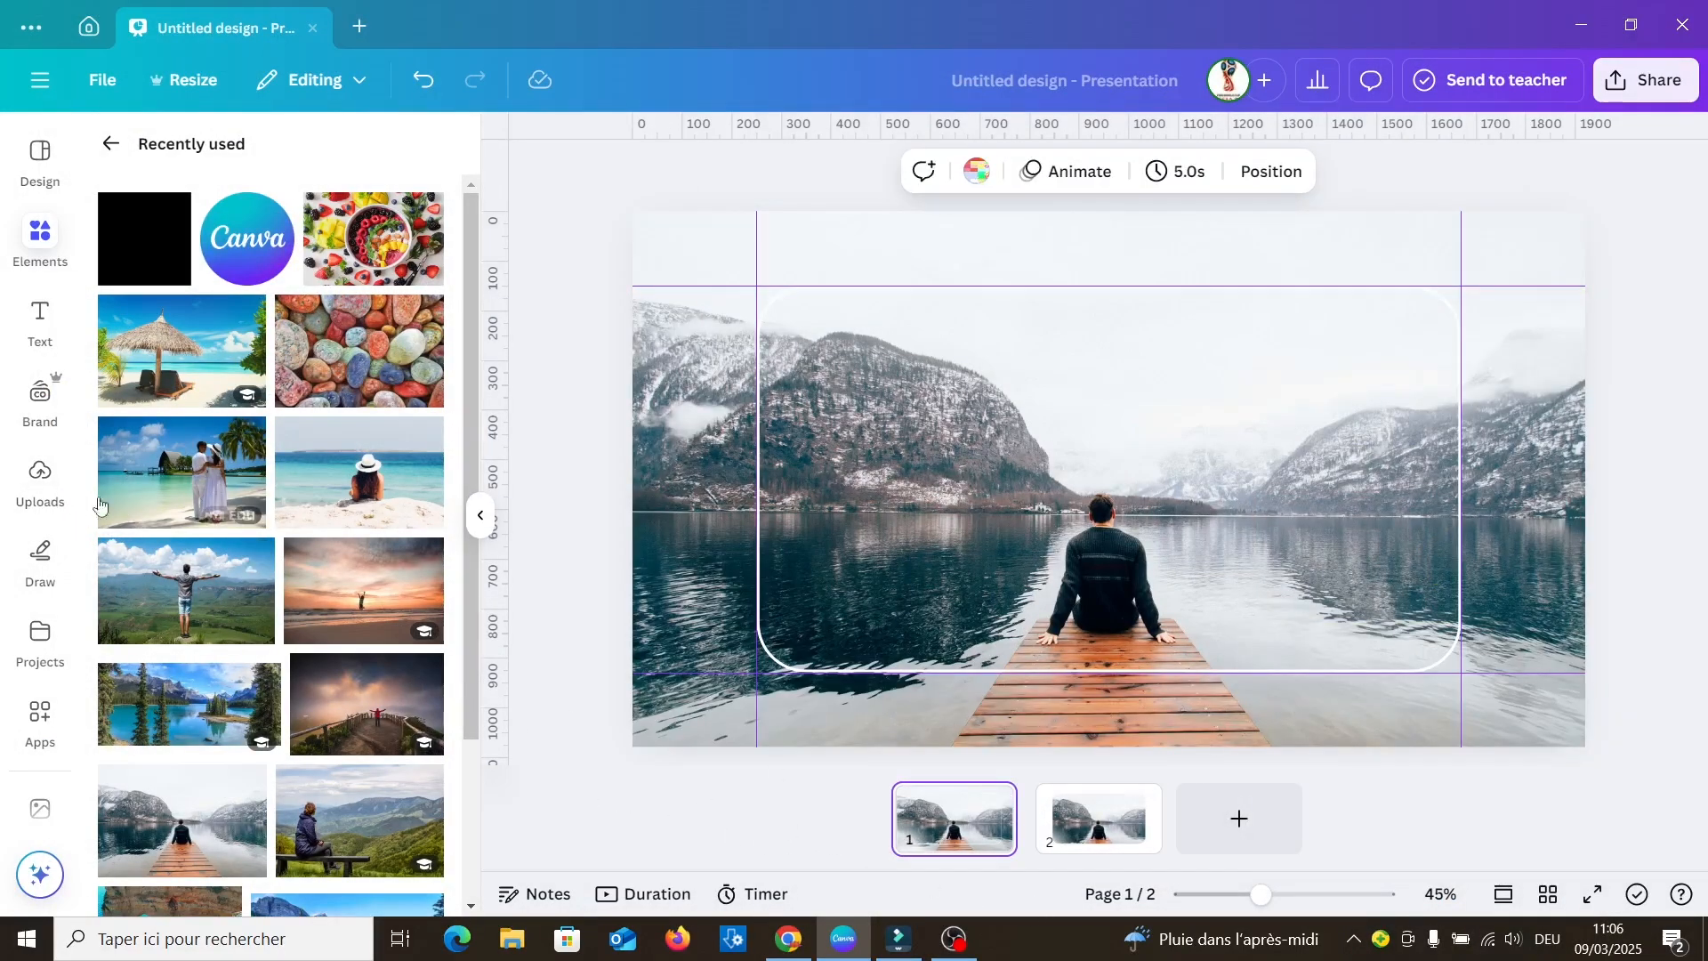
left_click(40, 476)
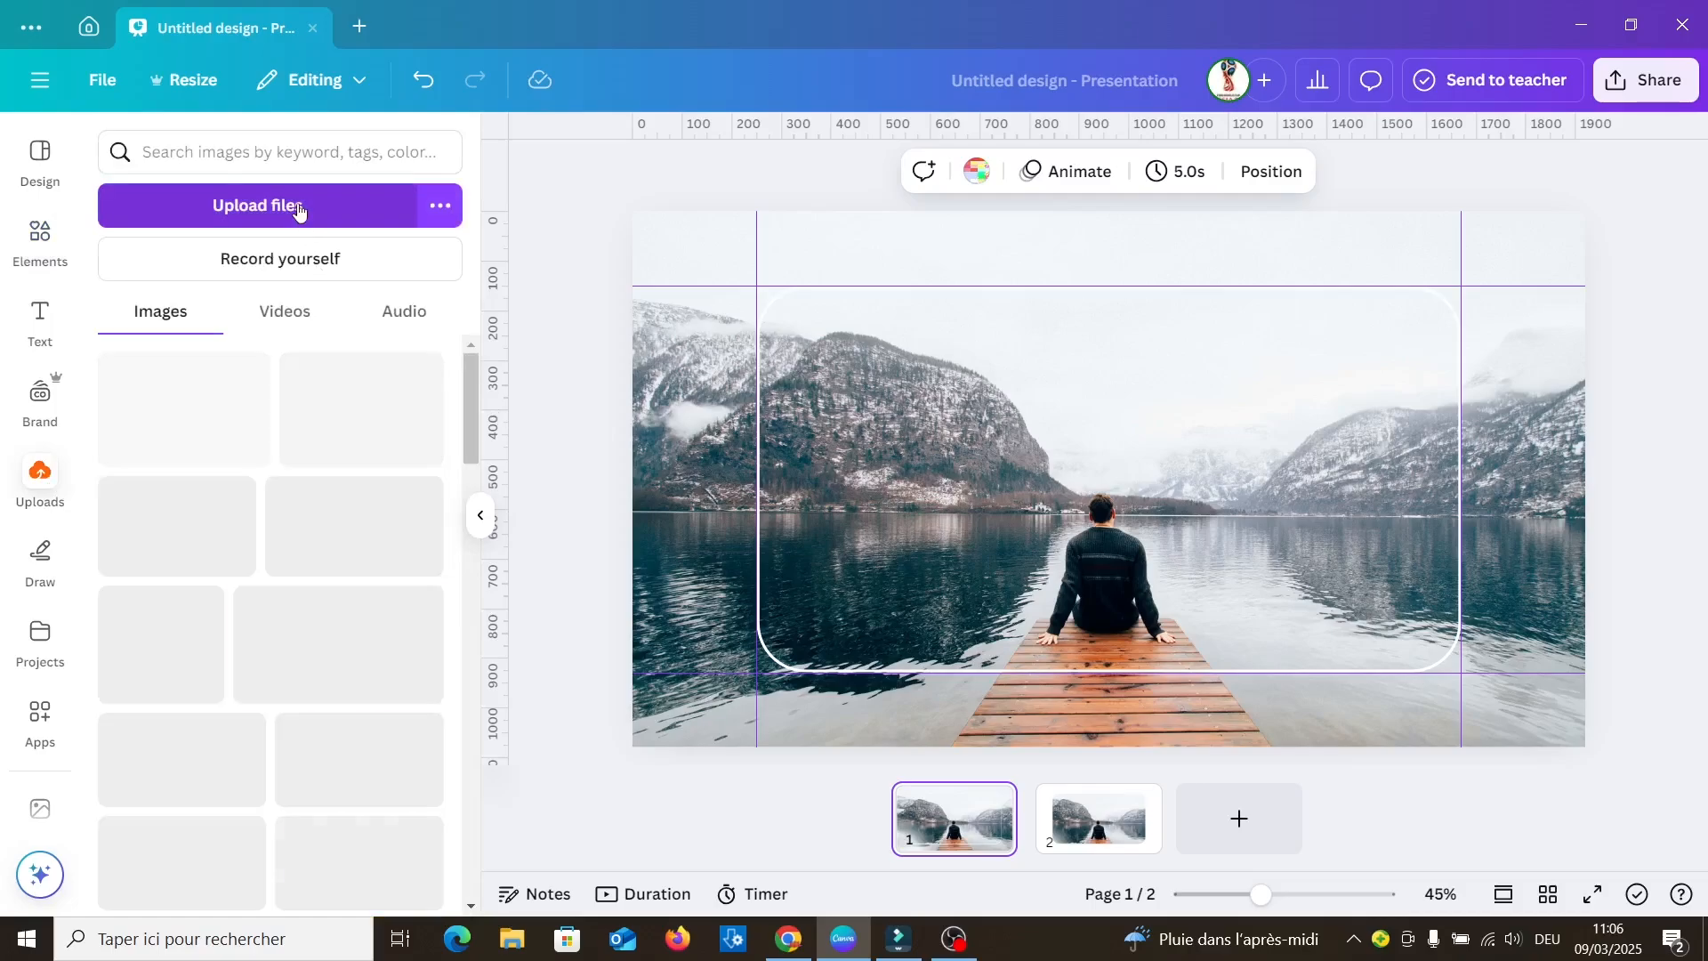
left_click(298, 210)
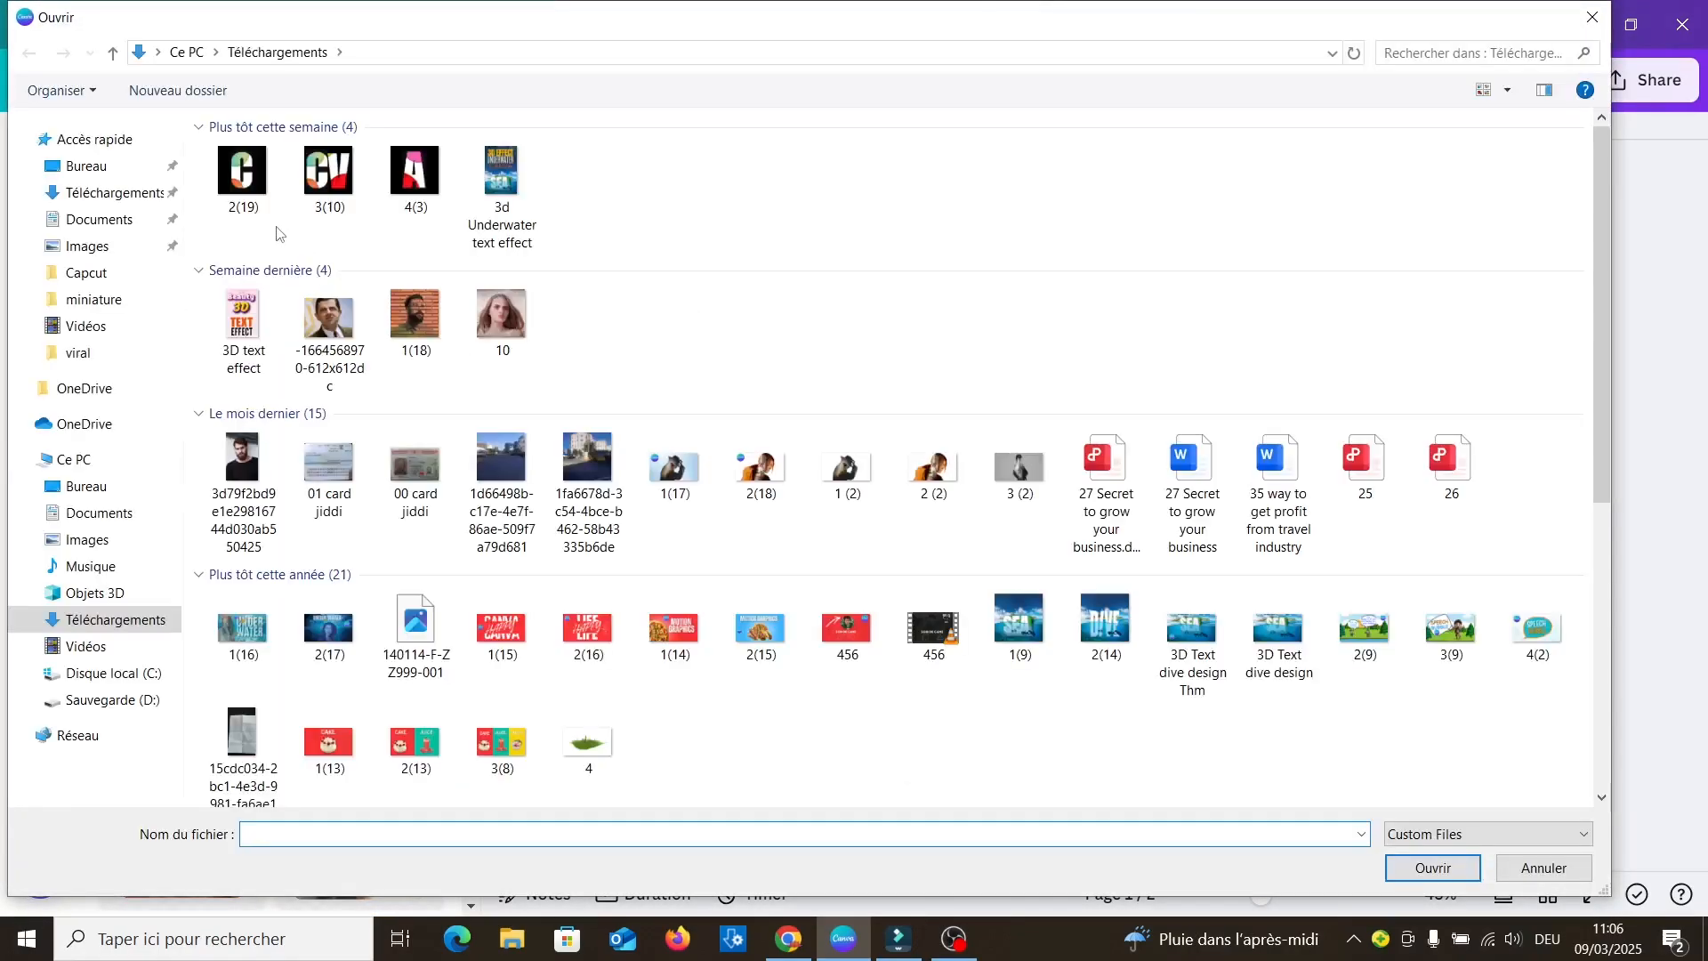
double_click(261, 184)
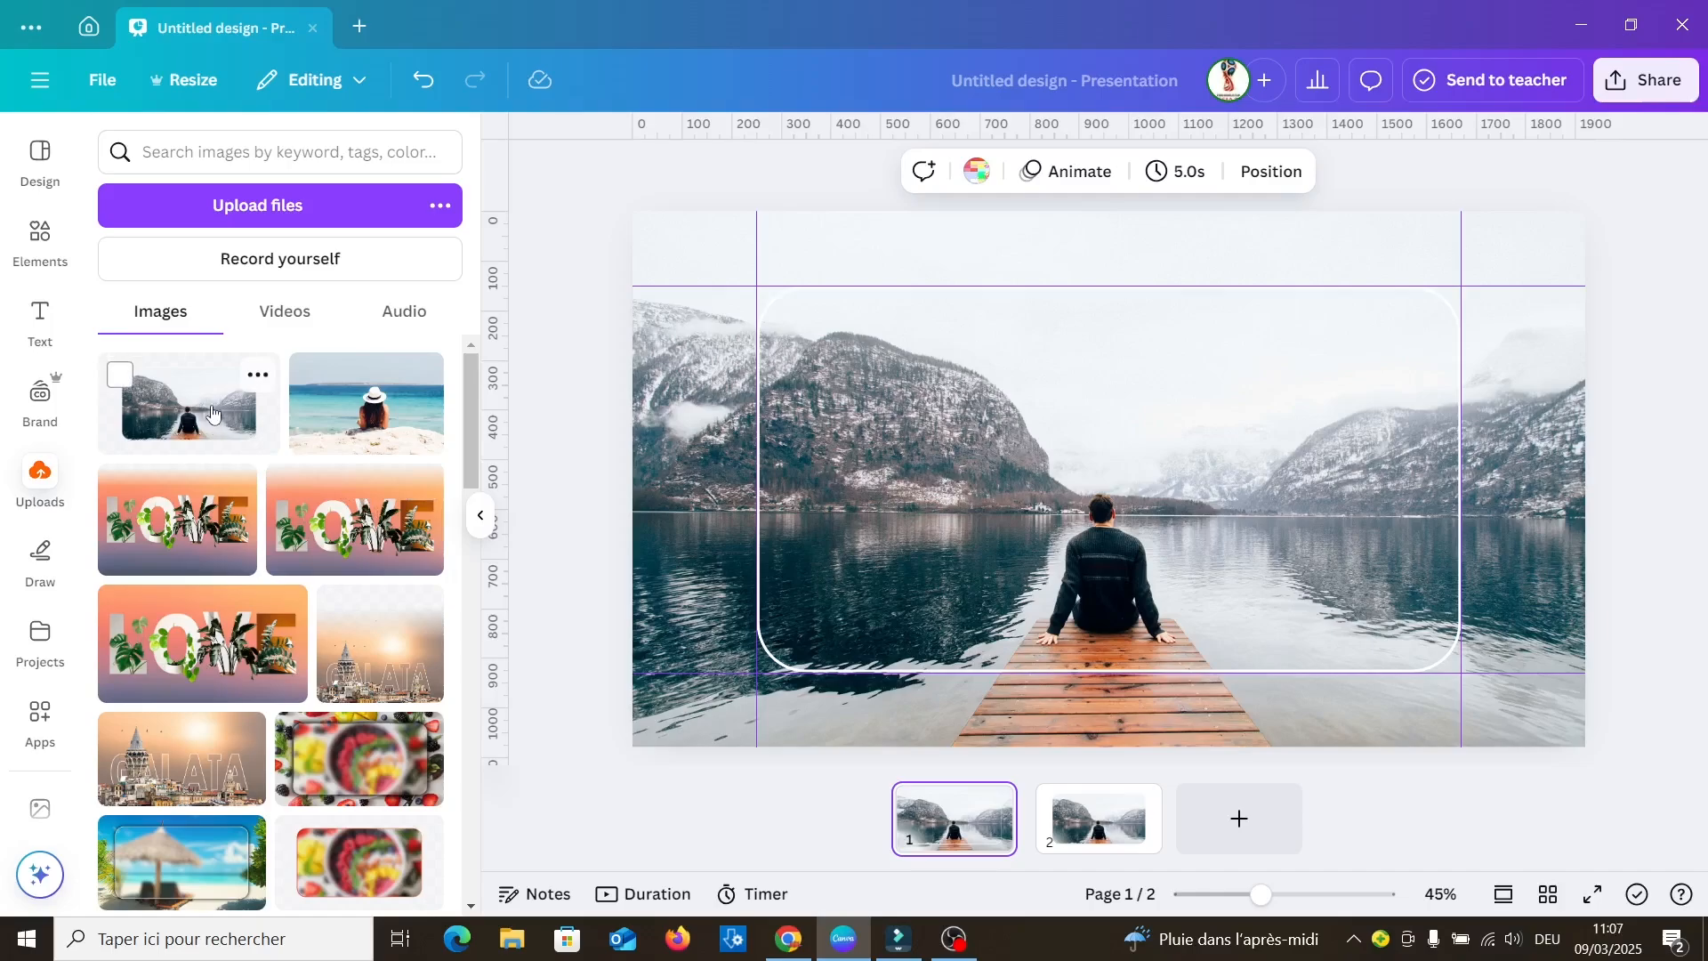
Step: Place the uploaded transparent PNG on page 1 and blur the whole image at an intensity of 21
left_click(211, 411)
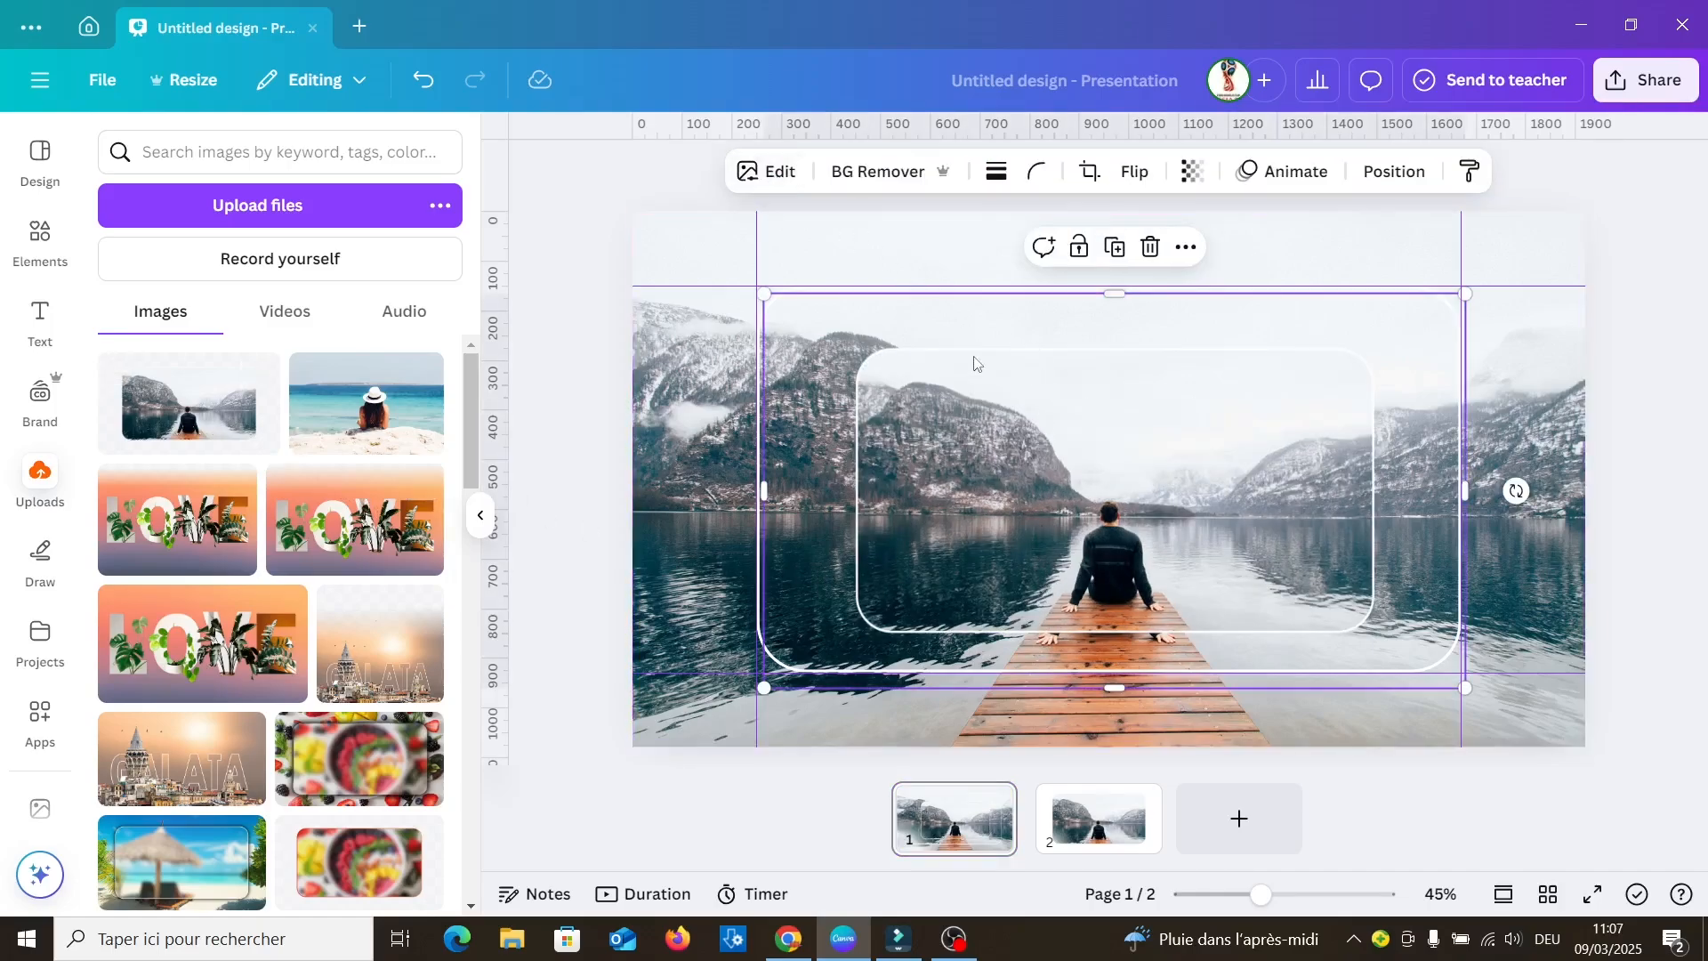
left_click(775, 178)
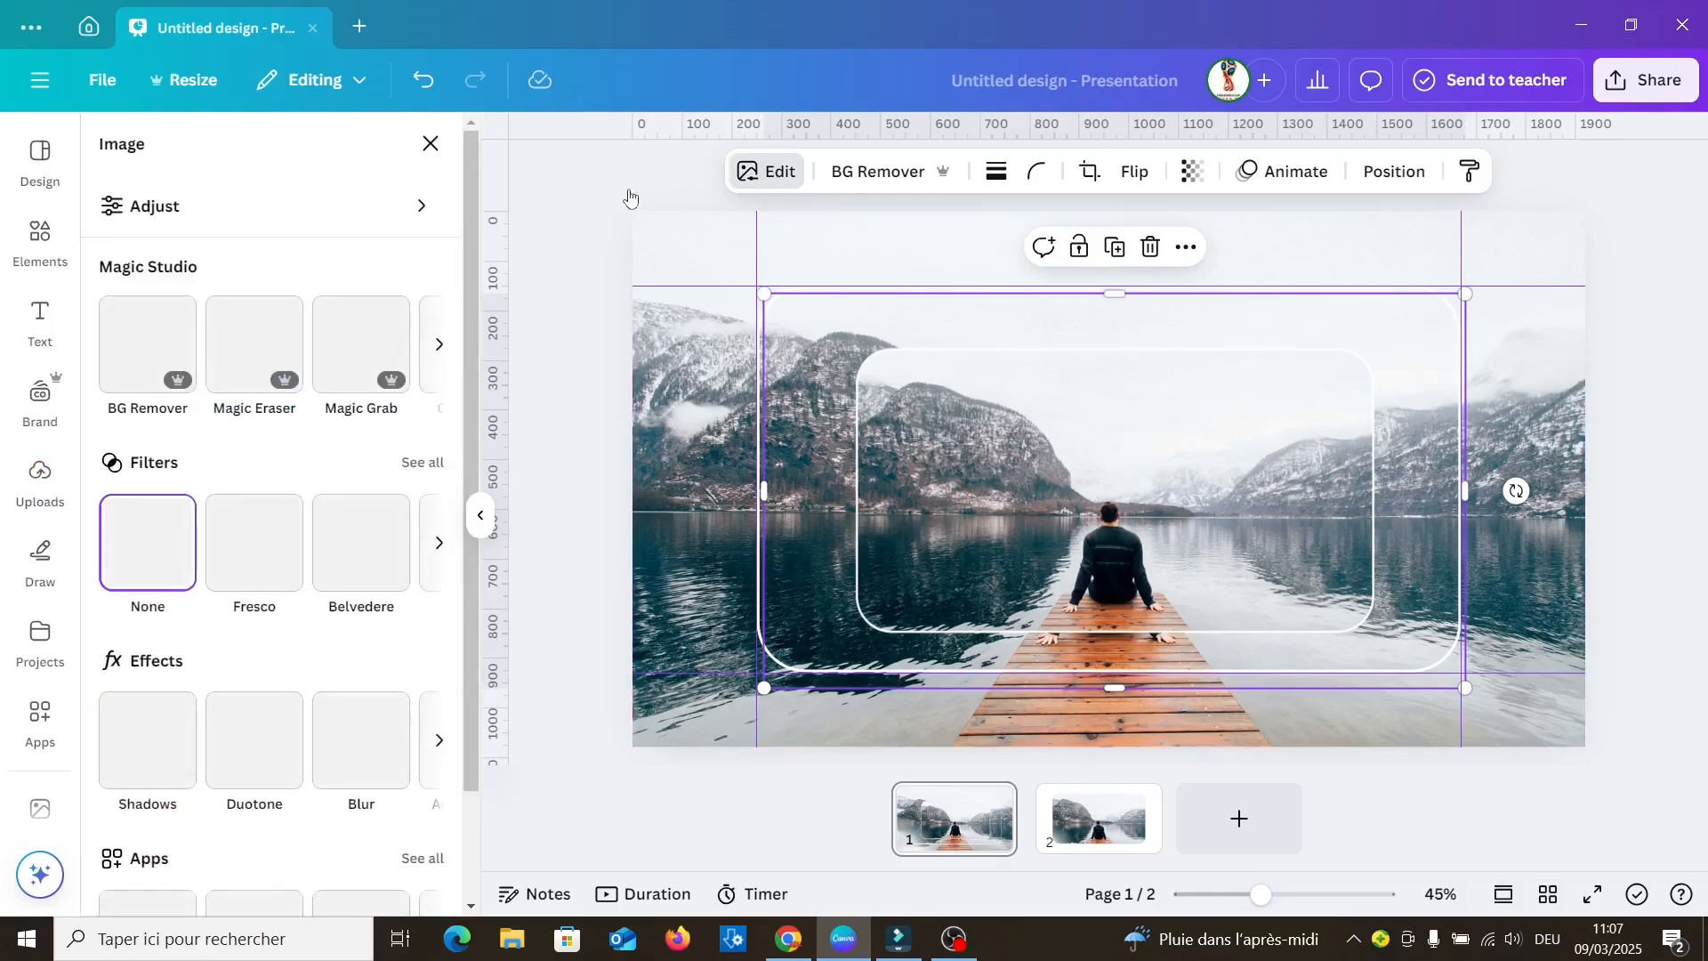
left_click(370, 760)
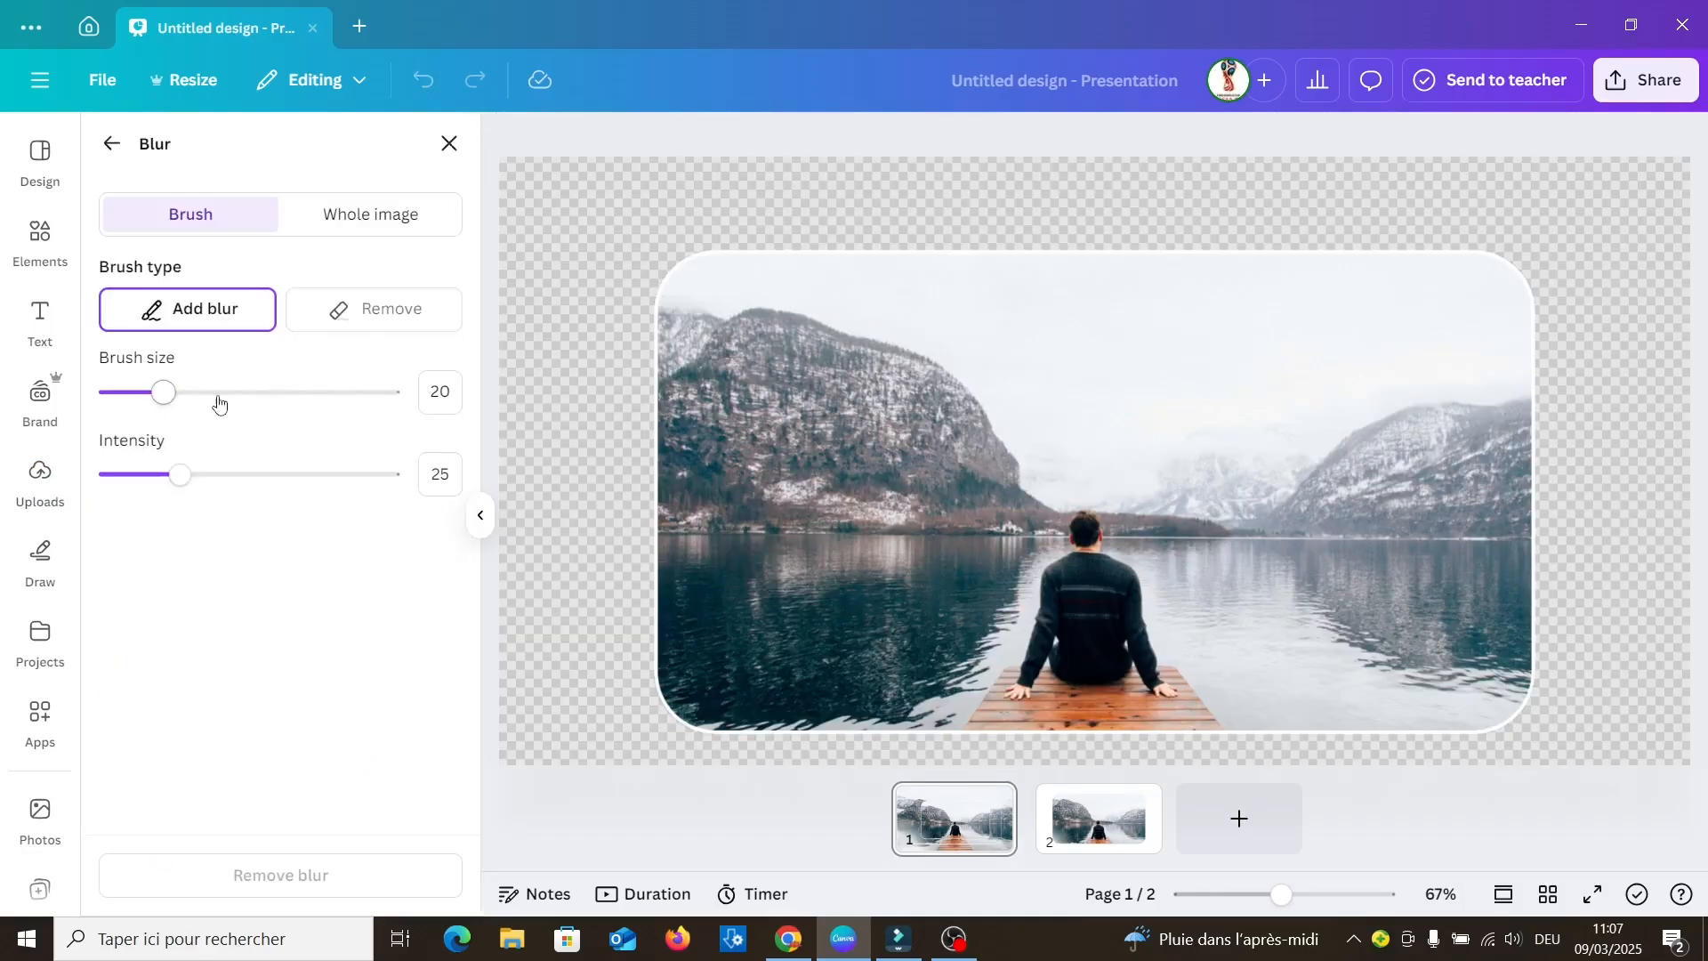
left_click(327, 216)
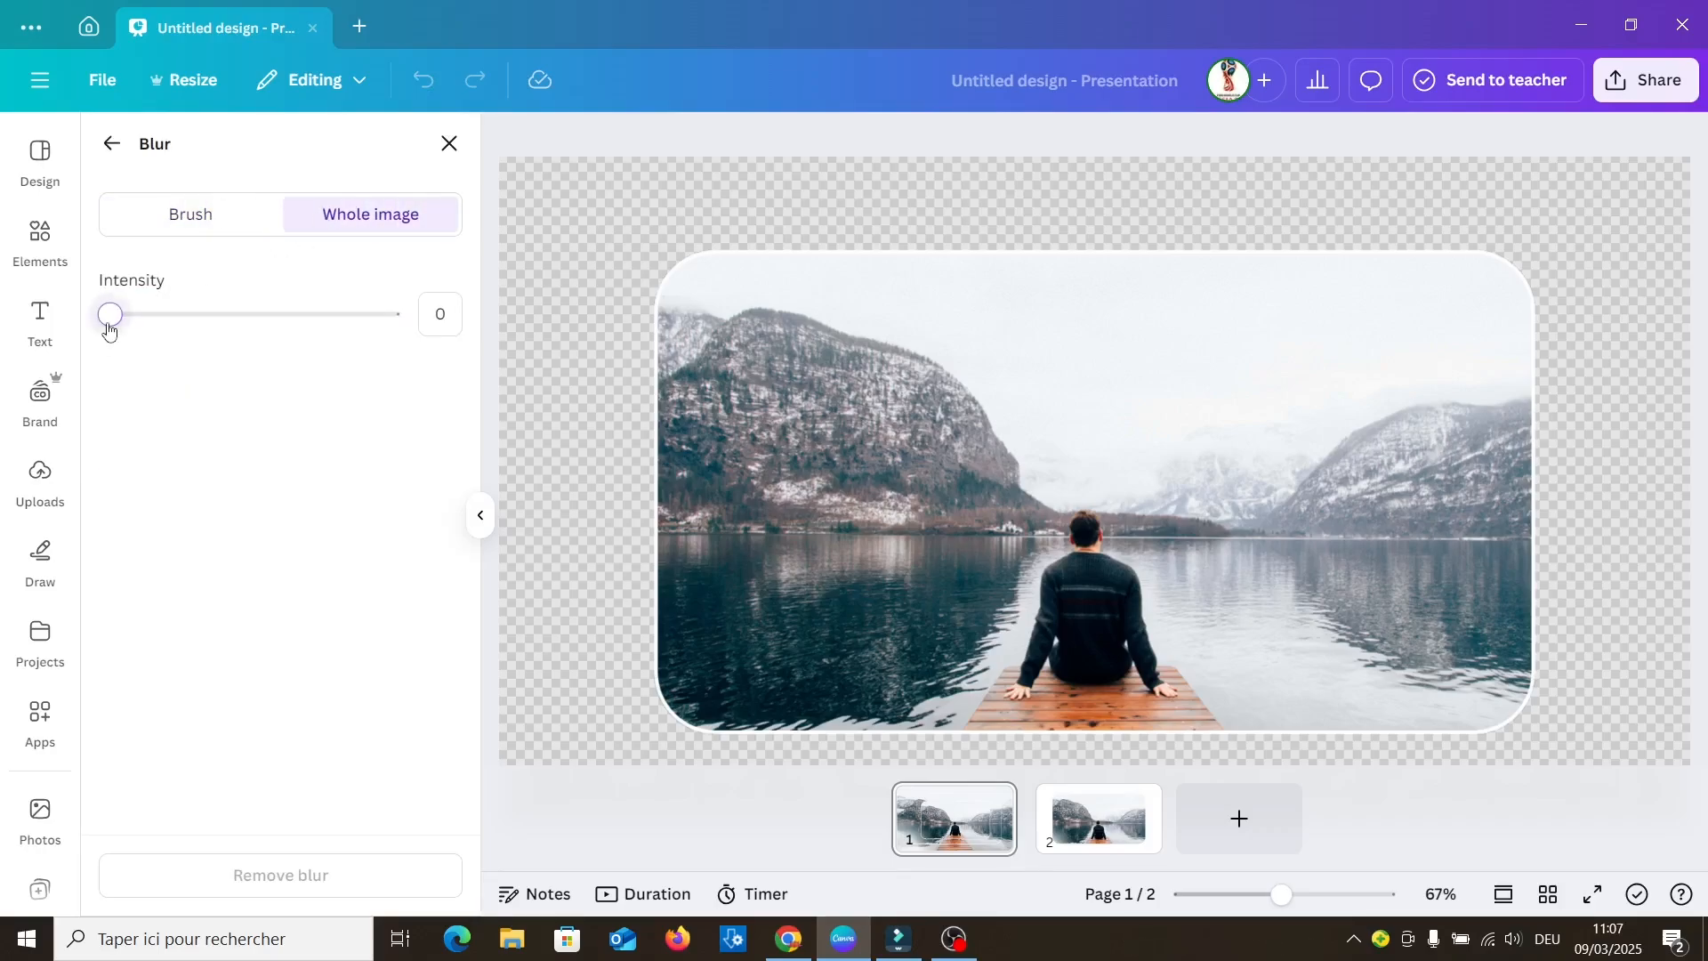
left_click_drag(107, 334, 164, 341)
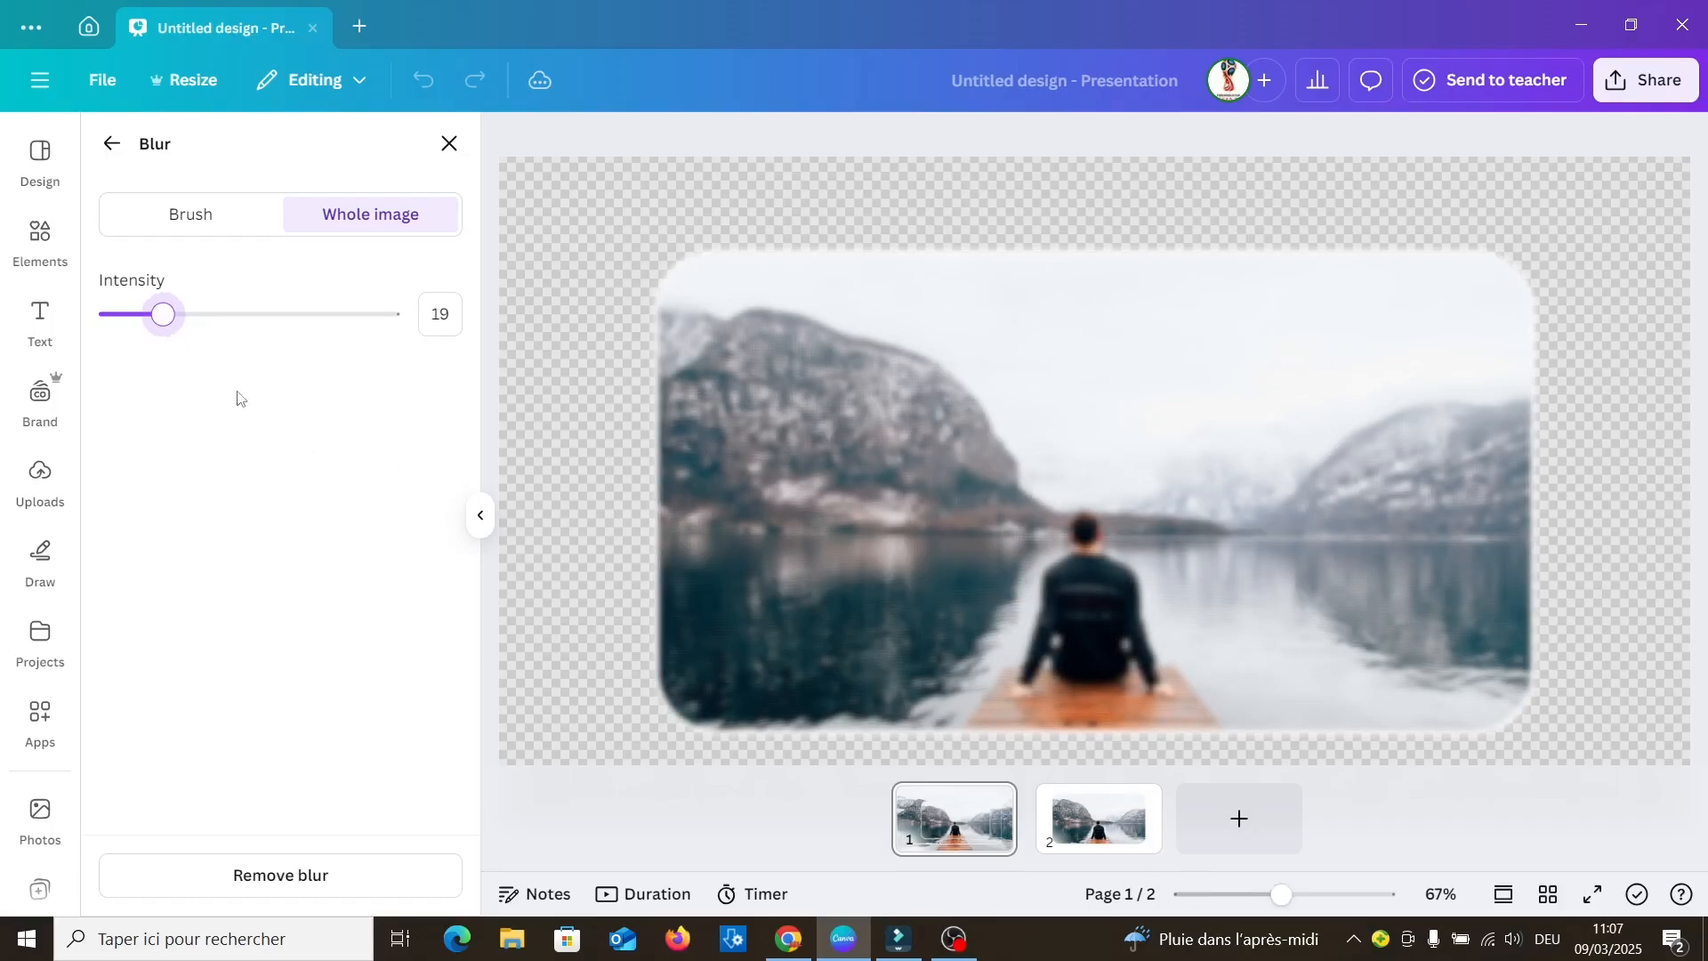
left_click(170, 323)
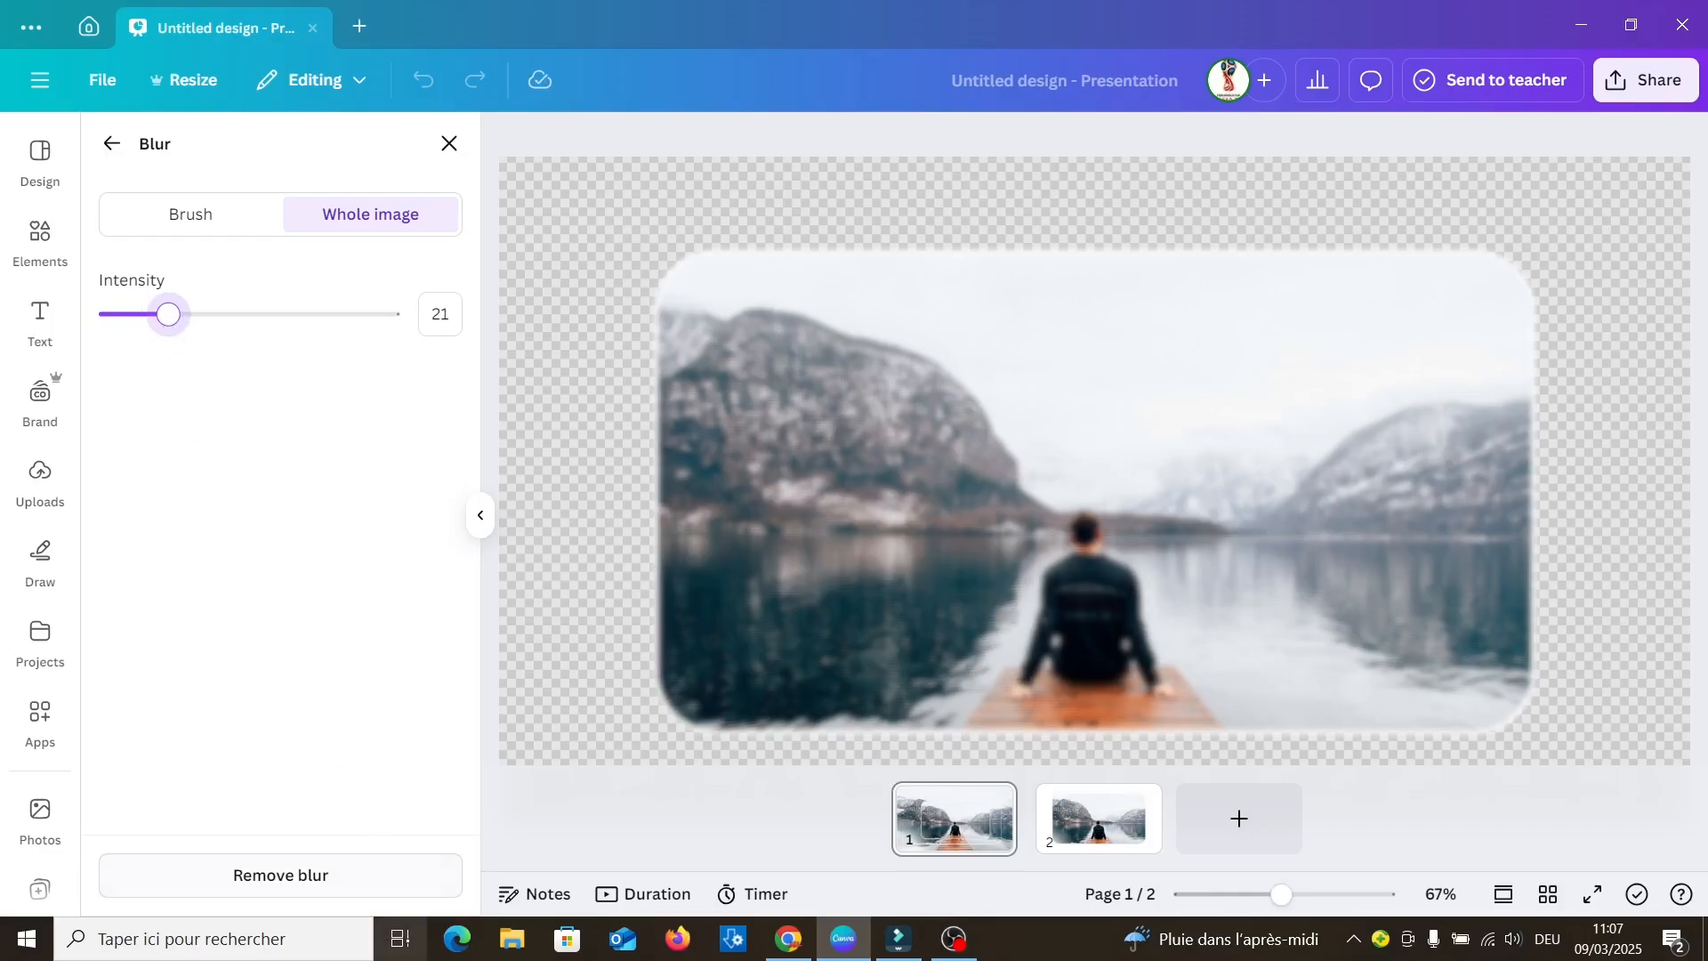
left_click(110, 145)
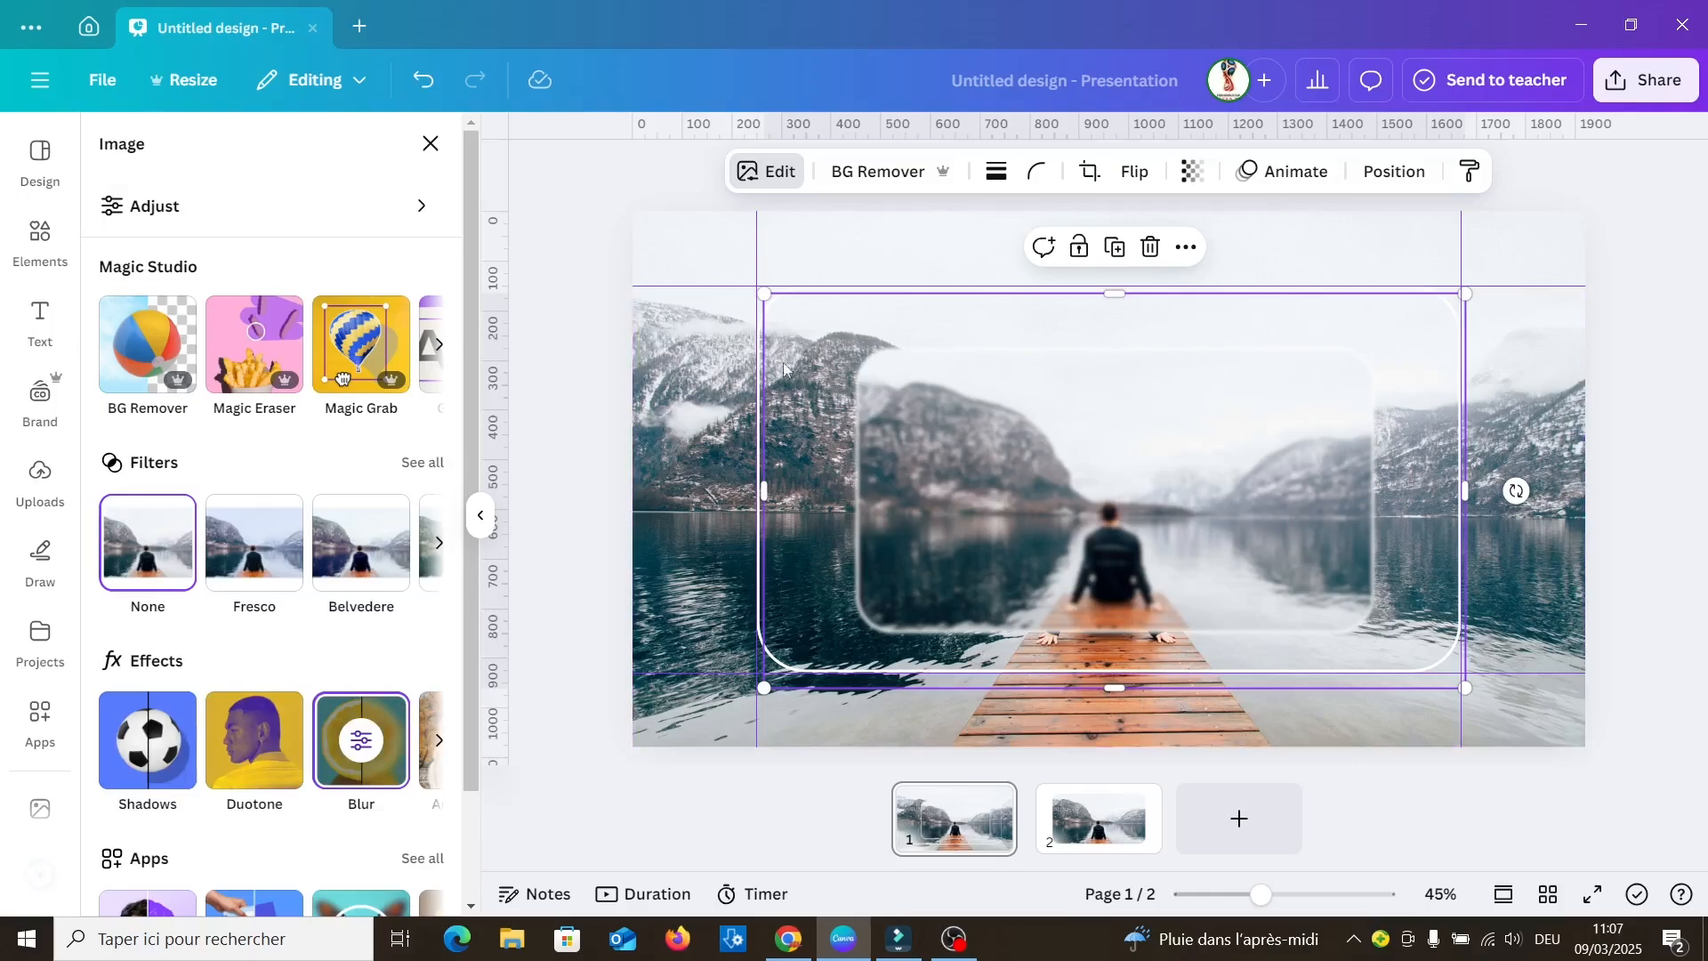
Step: Add a Glow shadow to the blurred PNG with size 6 and blur amount 18
left_click(129, 763)
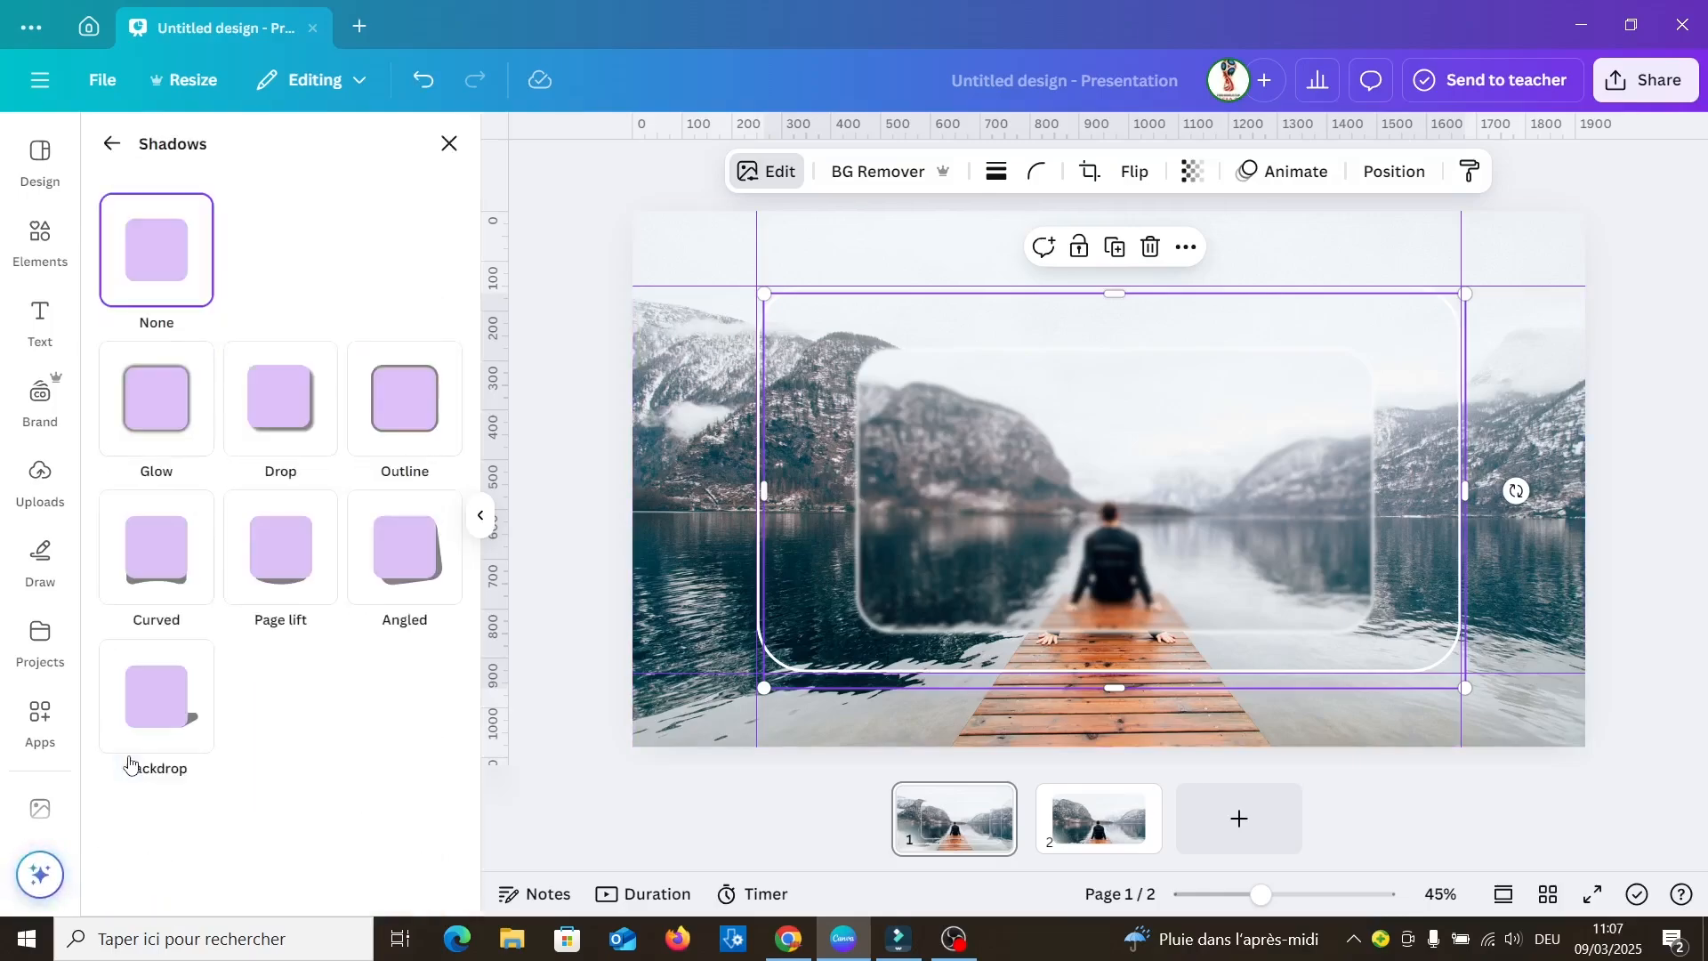
left_click(175, 431)
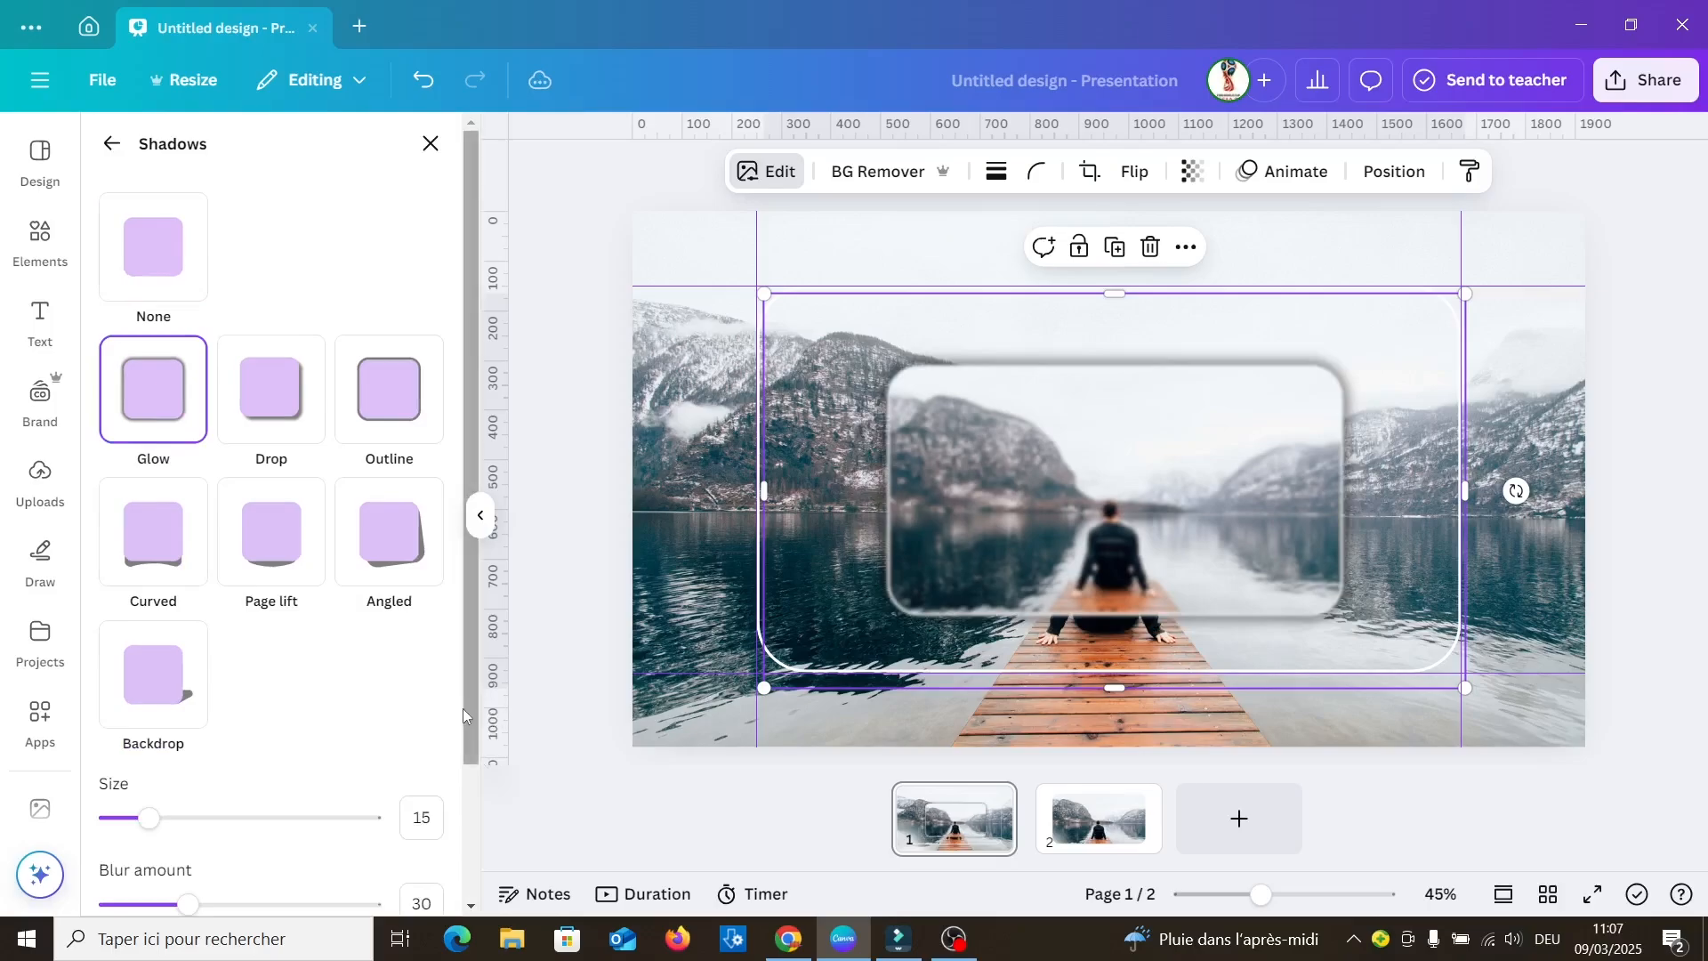
left_click_drag(463, 708, 462, 845)
left_click_drag(150, 649, 126, 648)
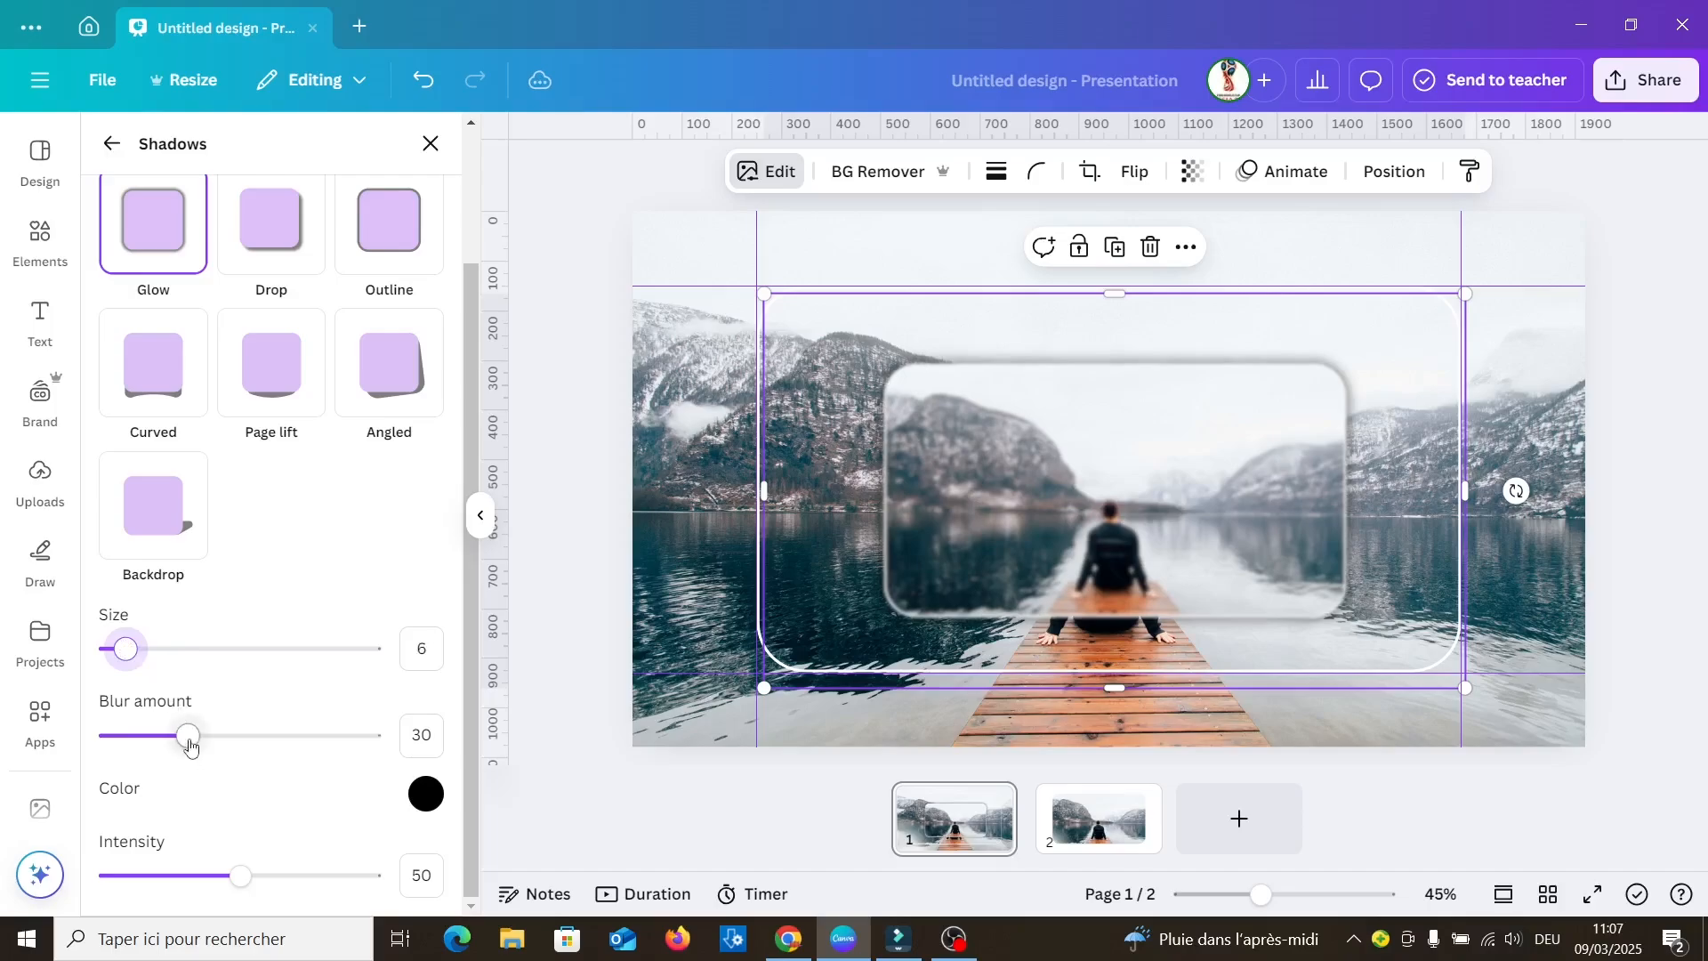
left_click_drag(186, 736, 174, 744)
key("Left")
key("Left")
key("Left")
key("Left")
key("Left")
key("Left")
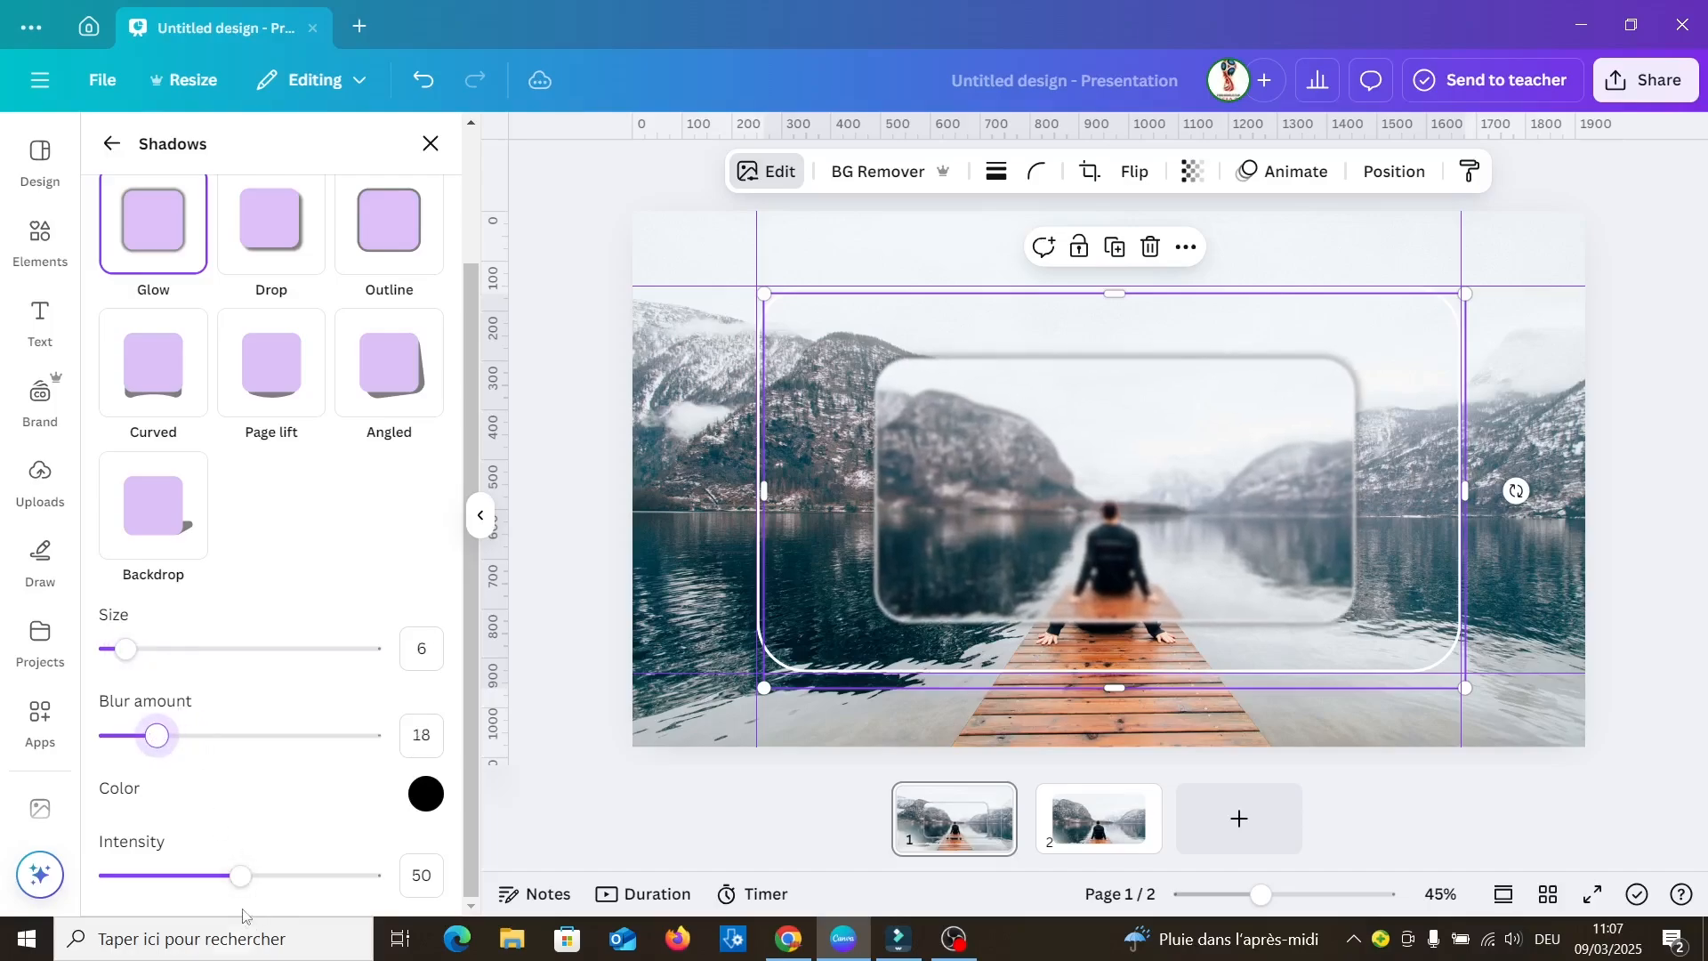
Step: Make the glow white and set its size to 19 and its intensity to 75
left_click(416, 806)
left_click_drag(432, 668, 431, 553)
left_click_drag(127, 648, 159, 649)
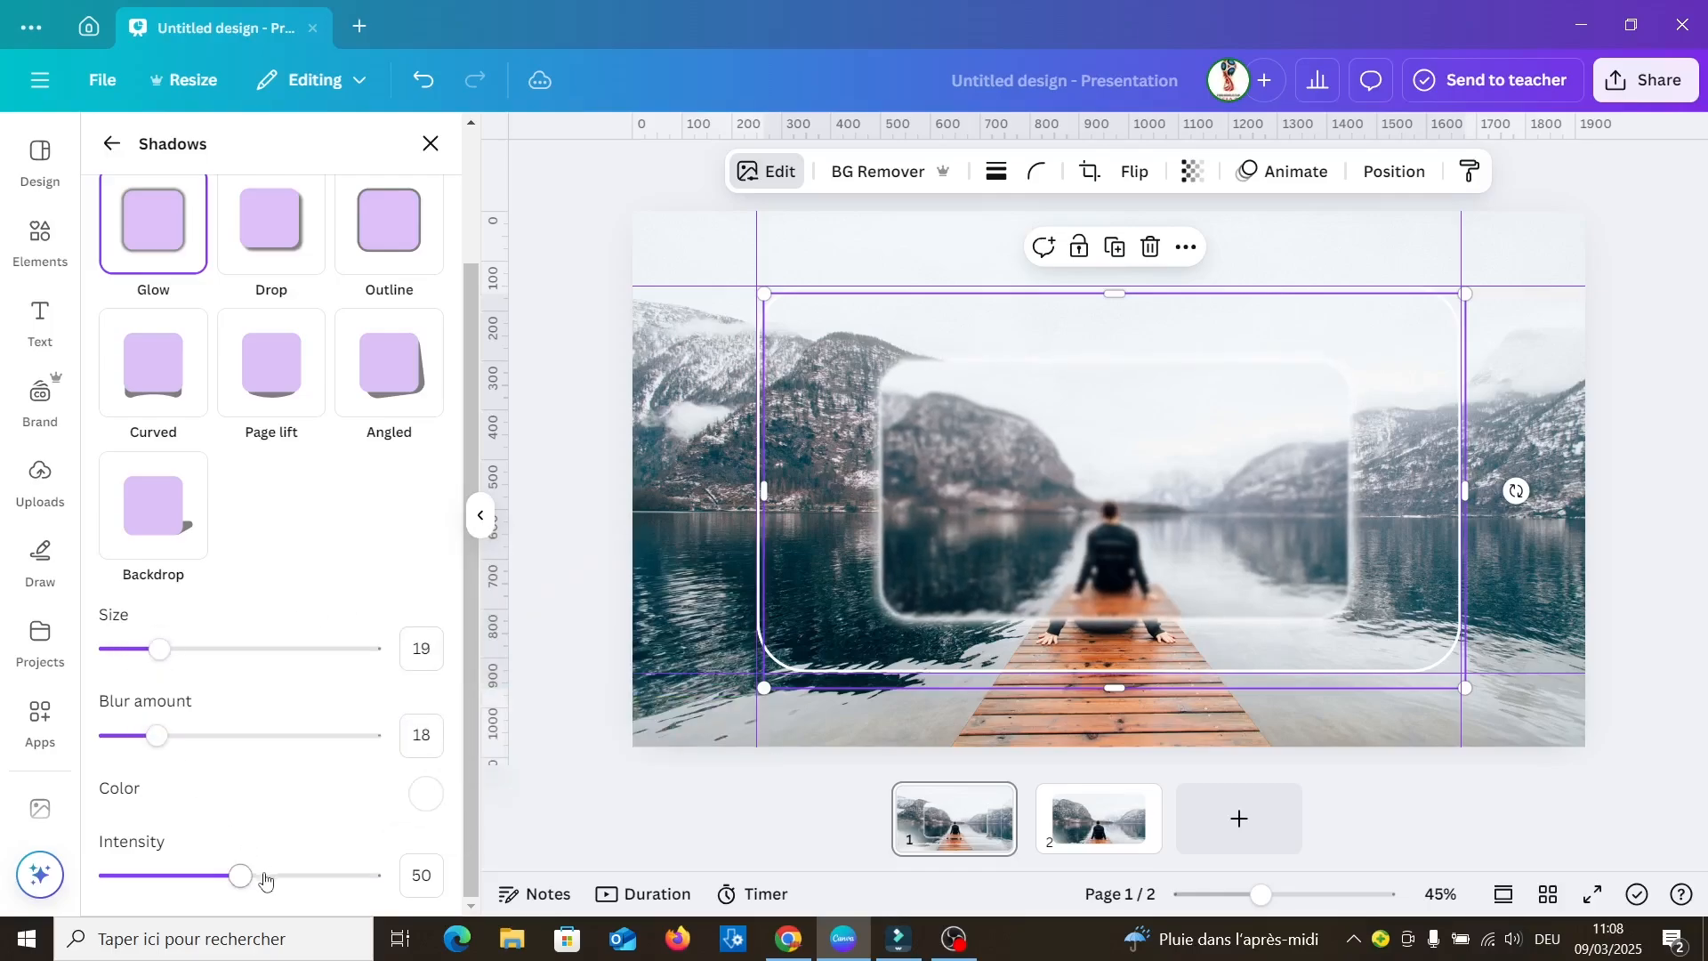
left_click_drag(240, 875, 305, 875)
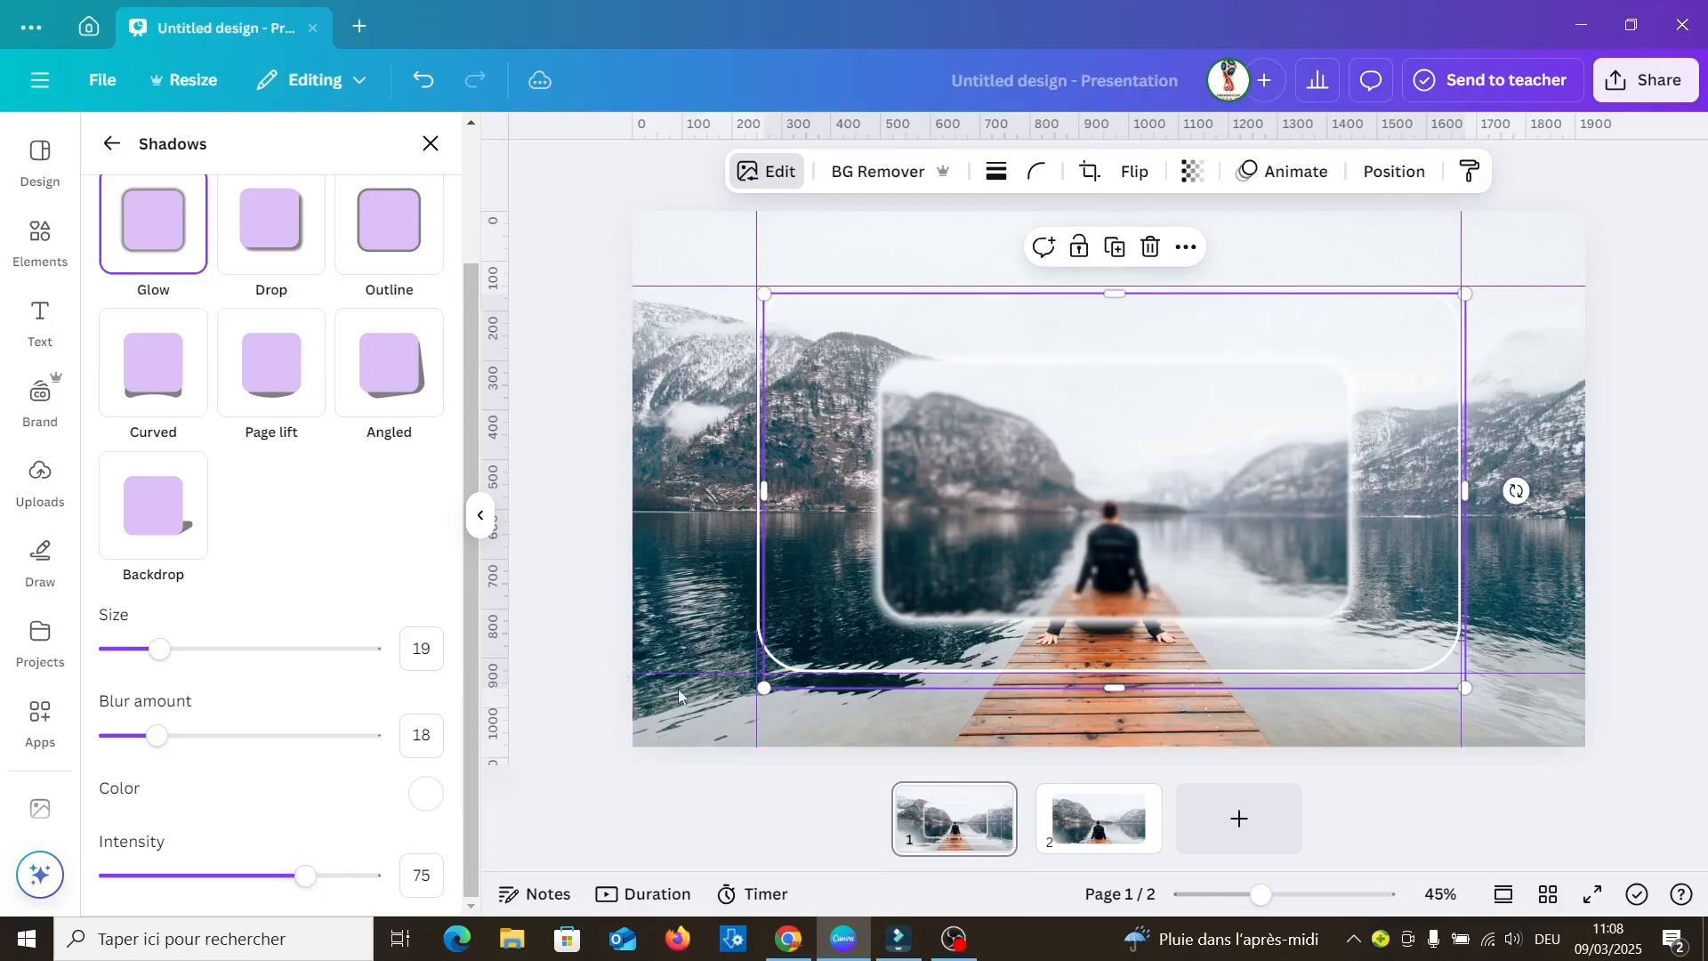
Step: Enlarge the blurred PNG and align its rounded frame with the guides, covering the white-bordered photo, then deselect it
left_click(765, 687)
mouse_move(678, 710)
left_mouse_down()
mouse_move(656, 740)
mouse_move(628, 741)
mouse_move(676, 728)
left_mouse_up()
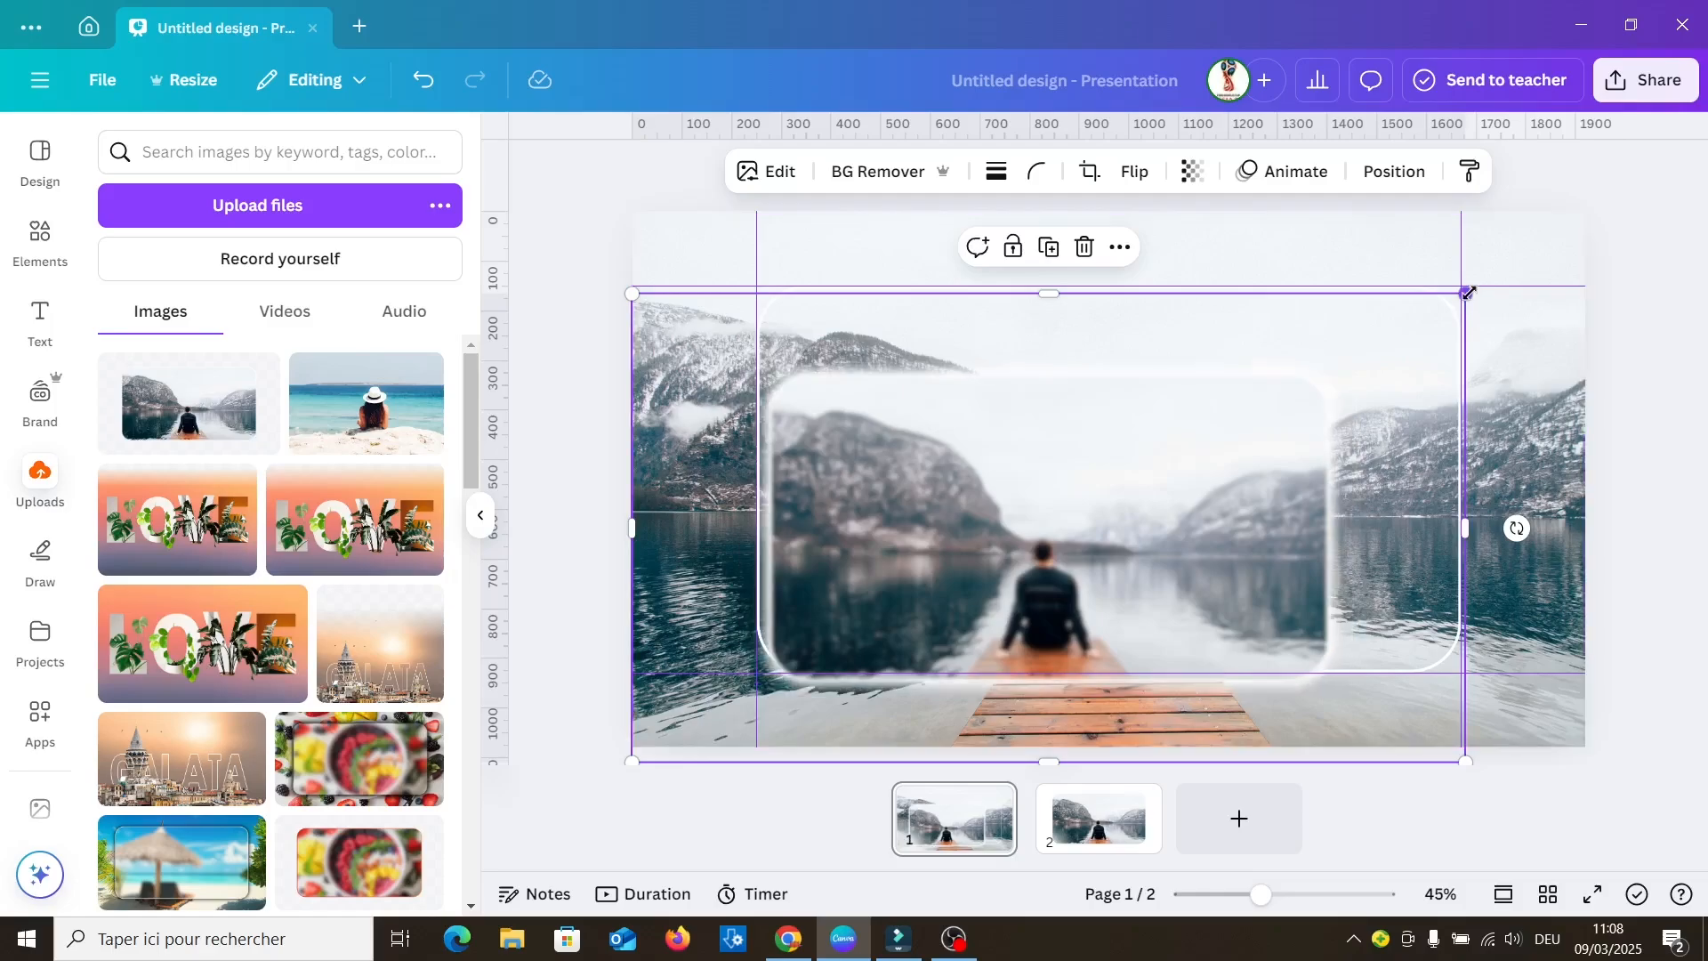
left_click_drag(1472, 295, 1662, 183)
left_click_drag(620, 175, 602, 166)
left_click_drag(1191, 540, 1162, 552)
mouse_move(1636, 182)
left_mouse_down()
mouse_move(1613, 199)
mouse_move(1624, 189)
left_mouse_up()
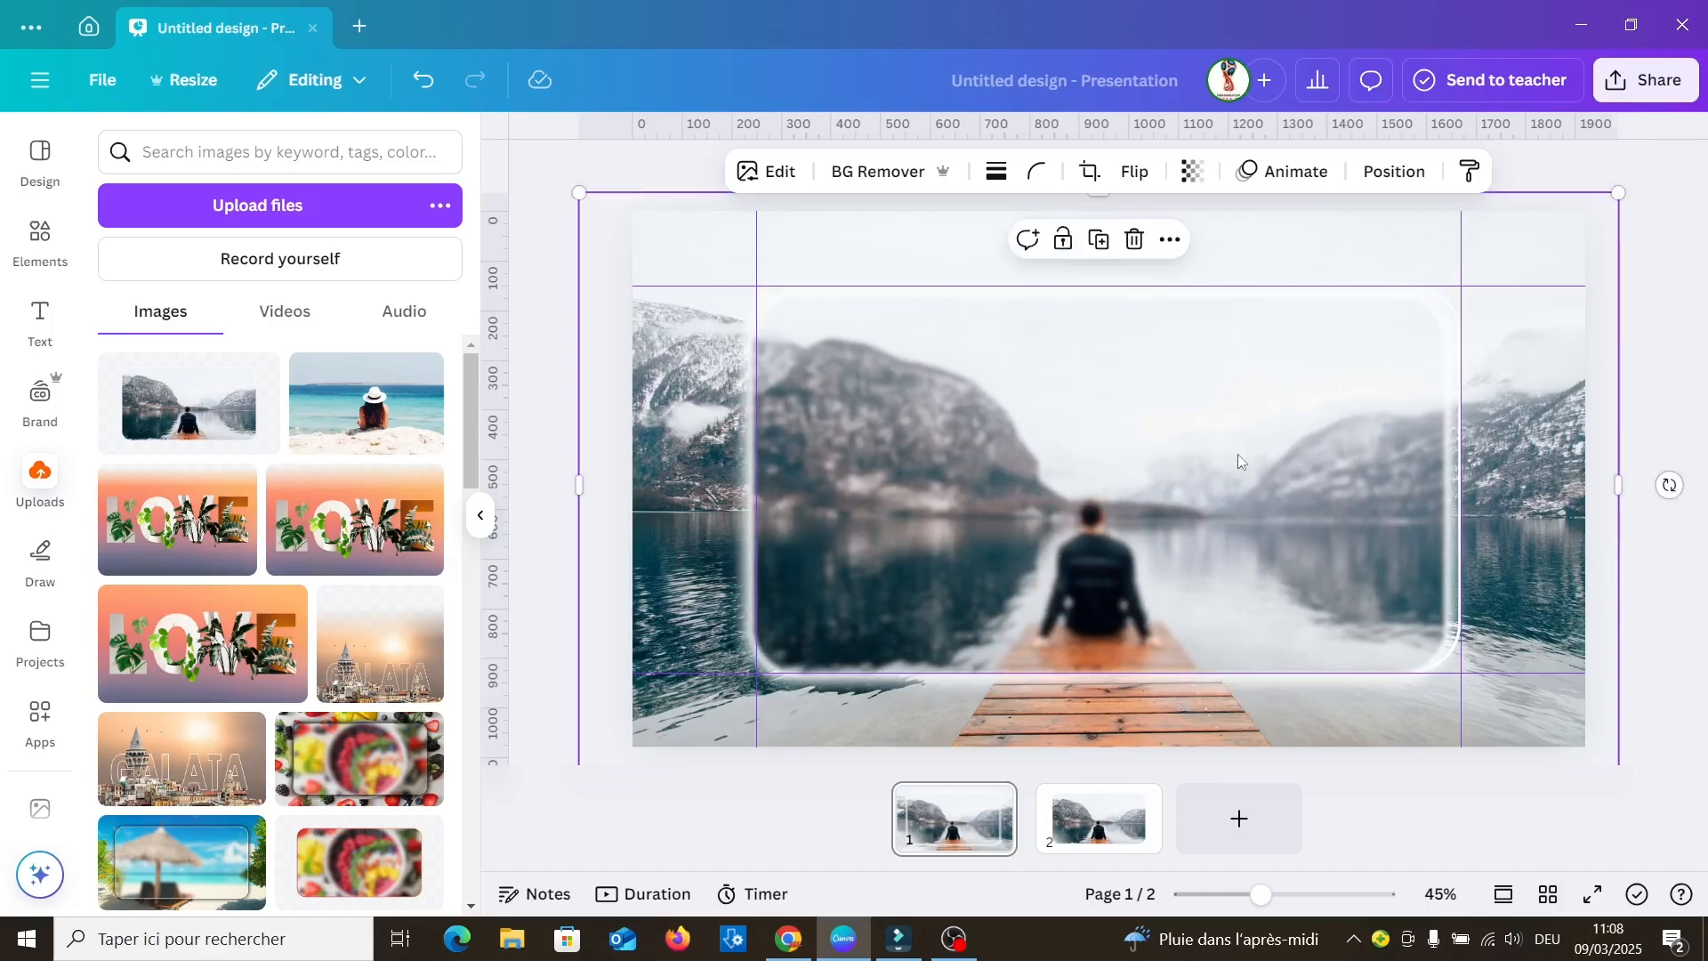
left_click_drag(1239, 465, 1208, 462)
left_click(1672, 602)
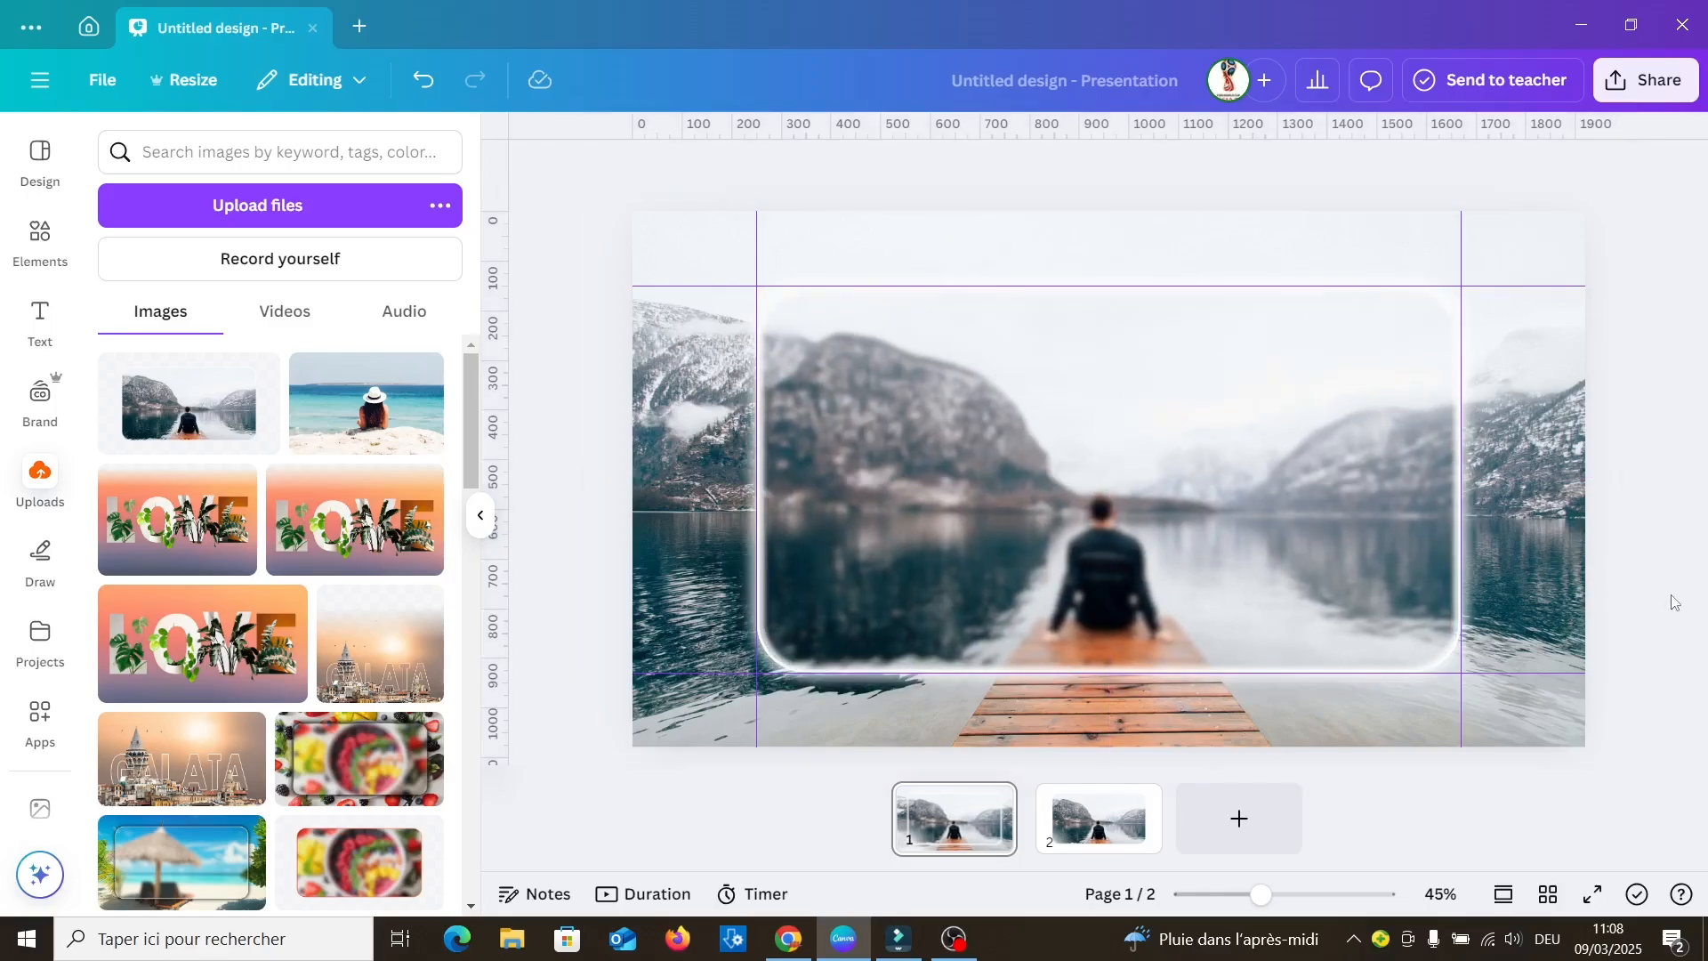